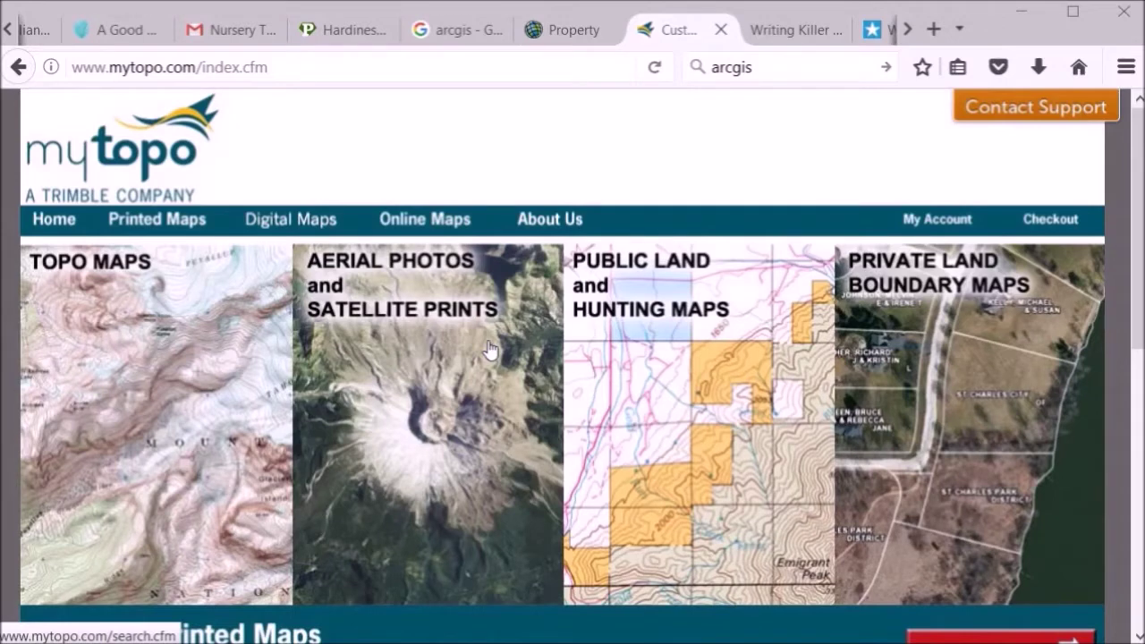
# Open MyTopo's online map, zoom in near Devon south-west of Edmonton, and switch to Topo Map
pyautogui.click(449, 231)
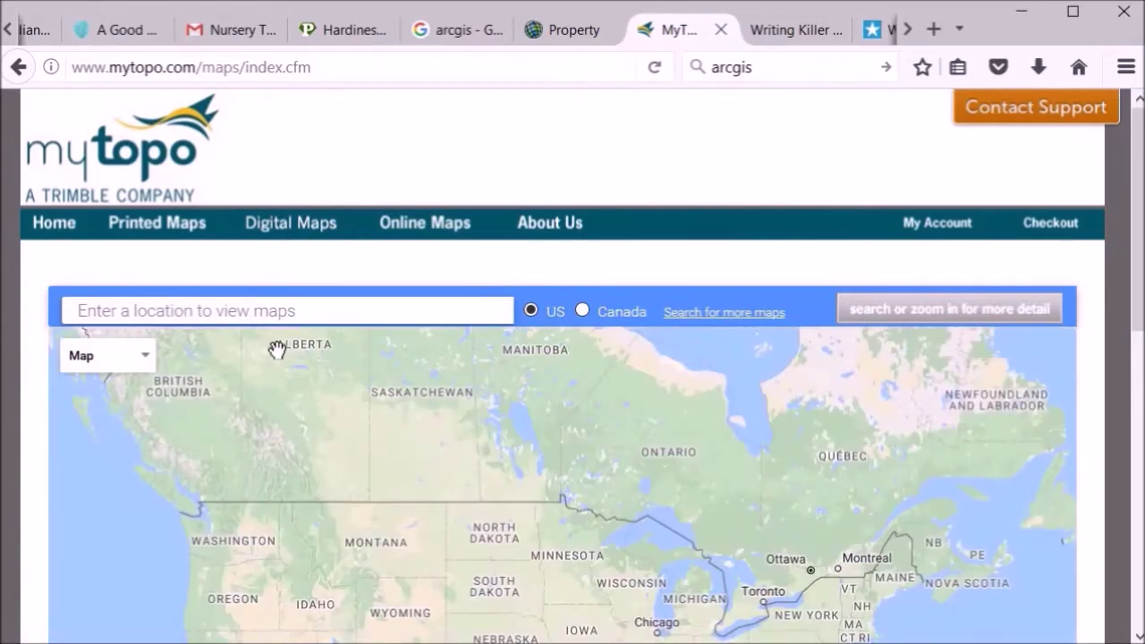
pyautogui.moveTo(277, 348); pyautogui.dragTo(325, 424)
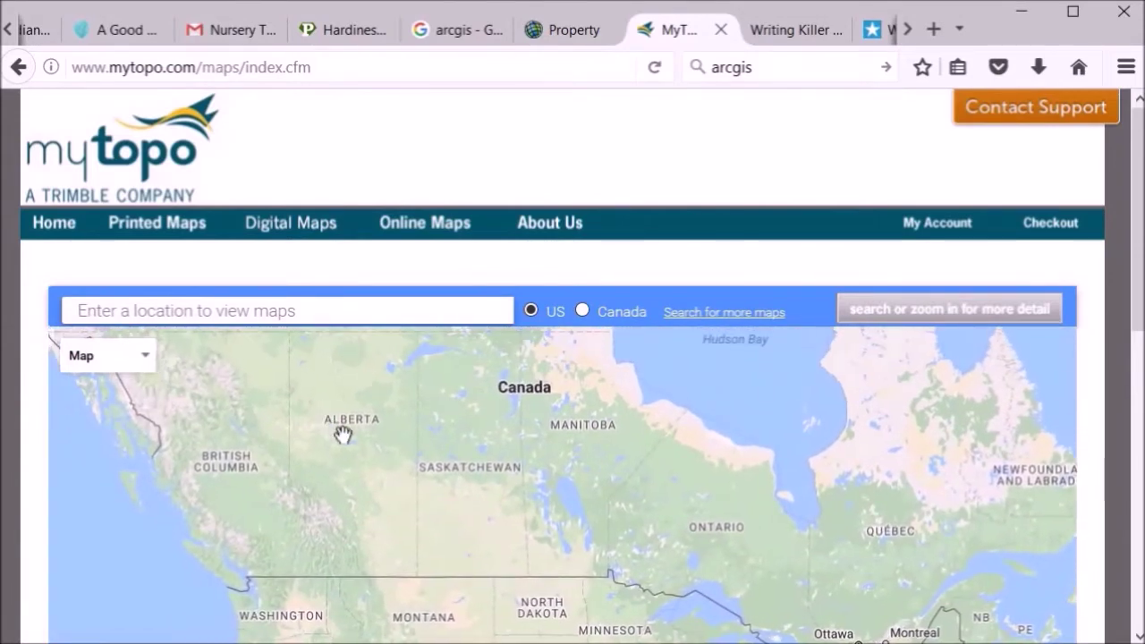
pyautogui.scroll(1, 342, 435)
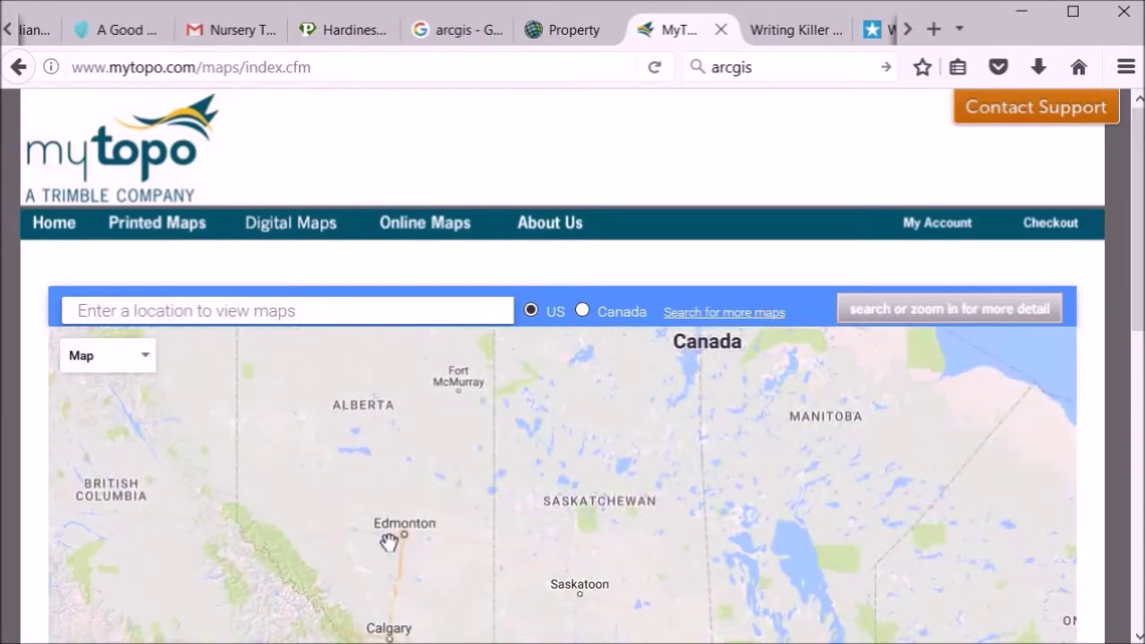
pyautogui.scroll(1, 389, 541)
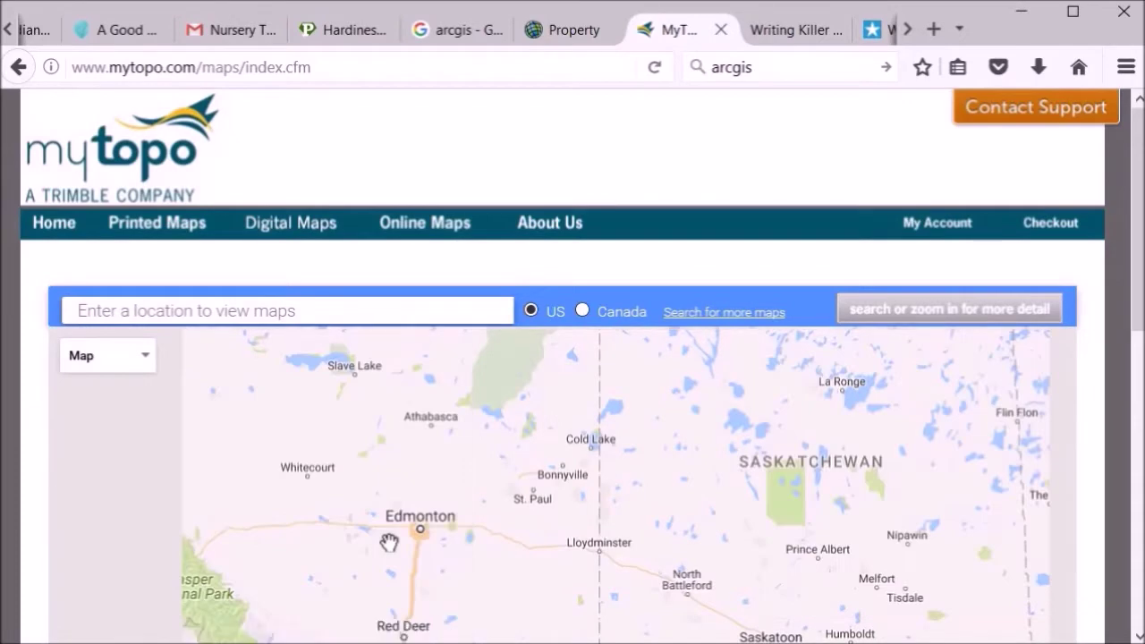
pyautogui.scroll(1, 389, 542)
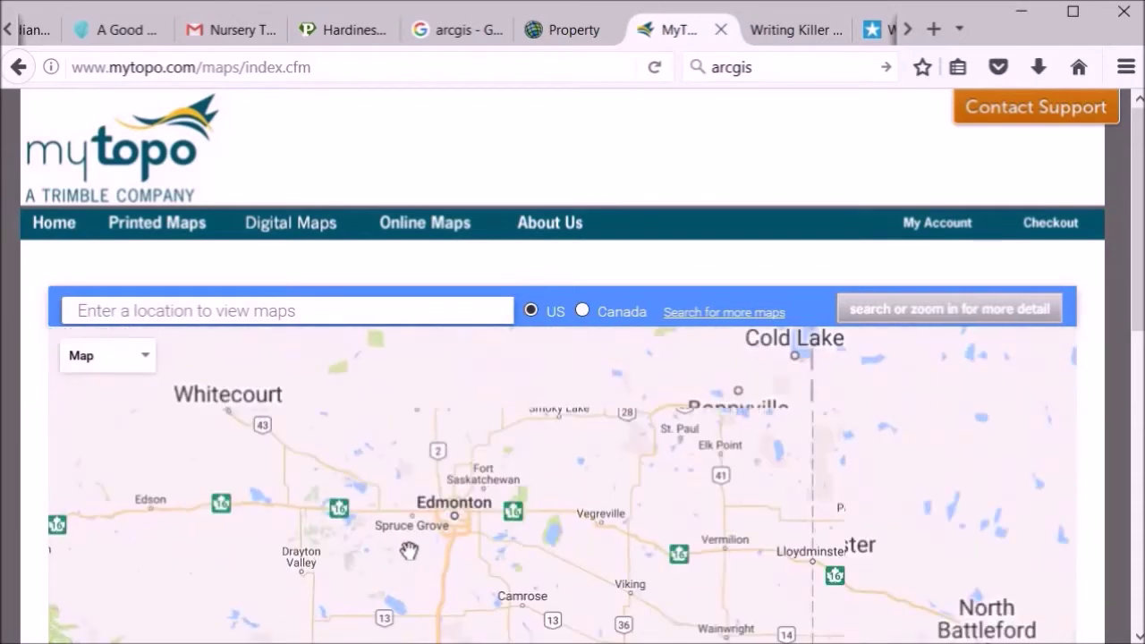
pyautogui.scroll(1, 409, 550)
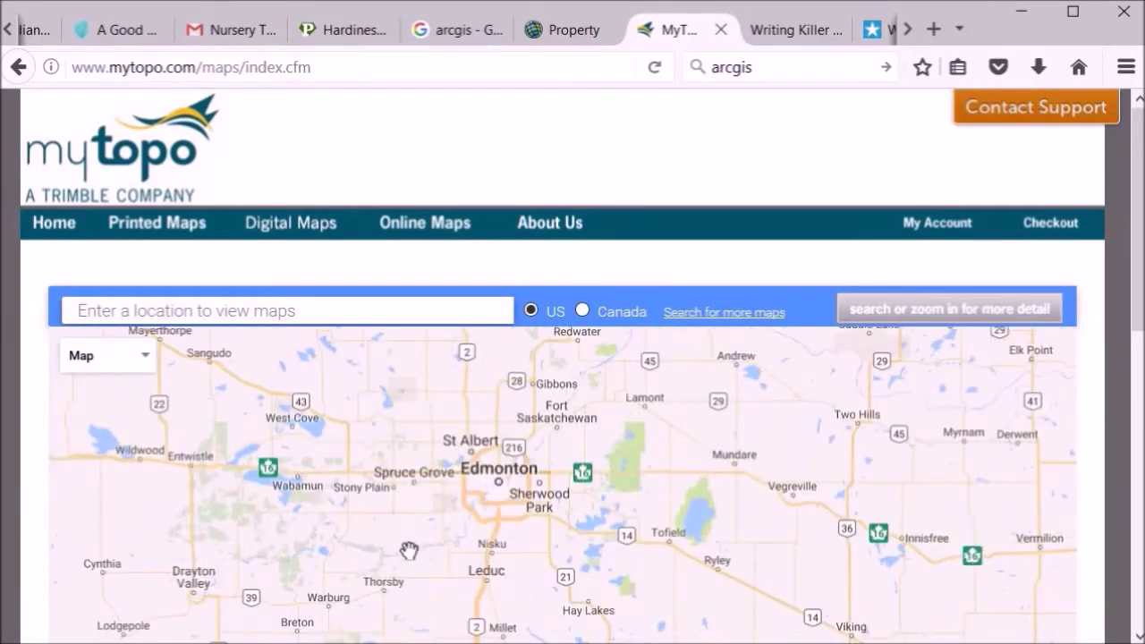
pyautogui.scroll(1, 409, 550)
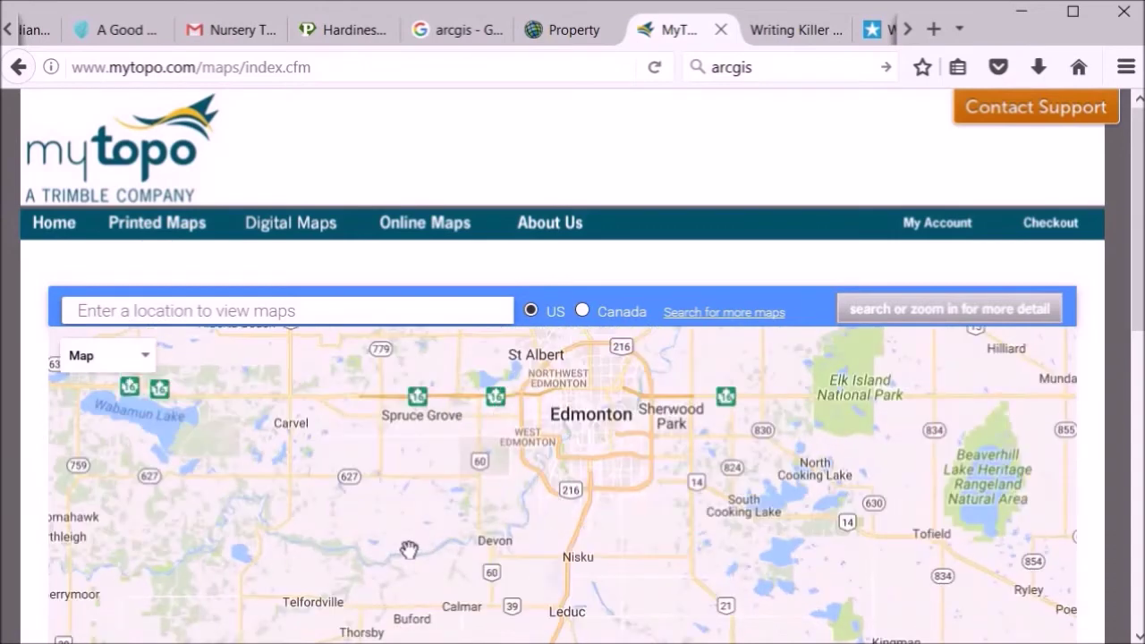
pyautogui.scroll(1, 412, 514)
pyautogui.scroll(1, 418, 477)
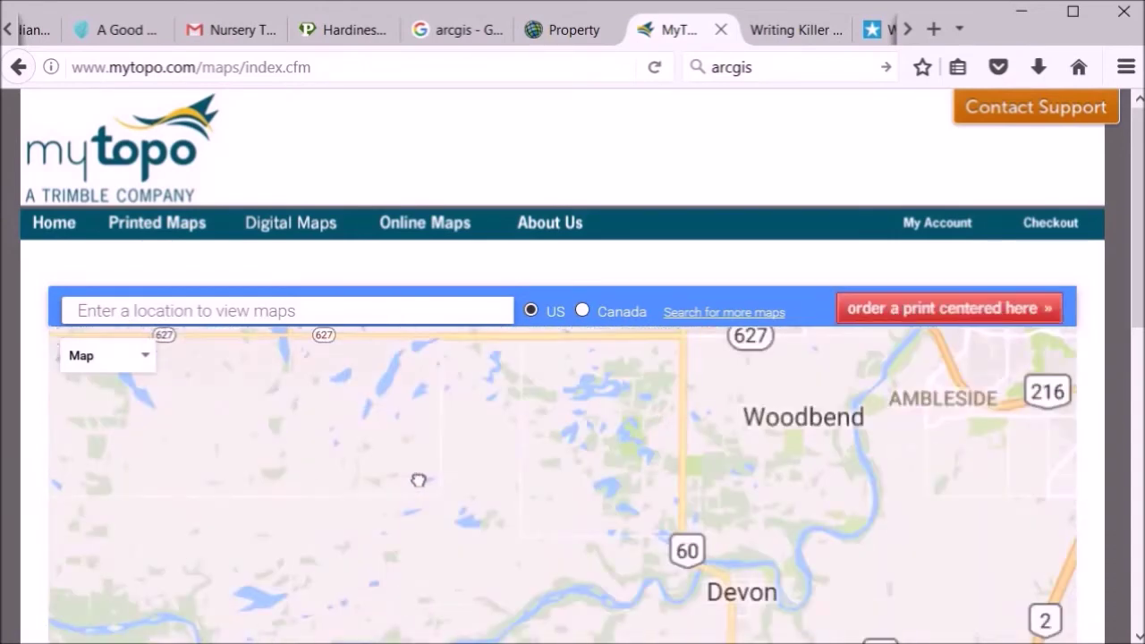
pyautogui.scroll(1, 418, 477)
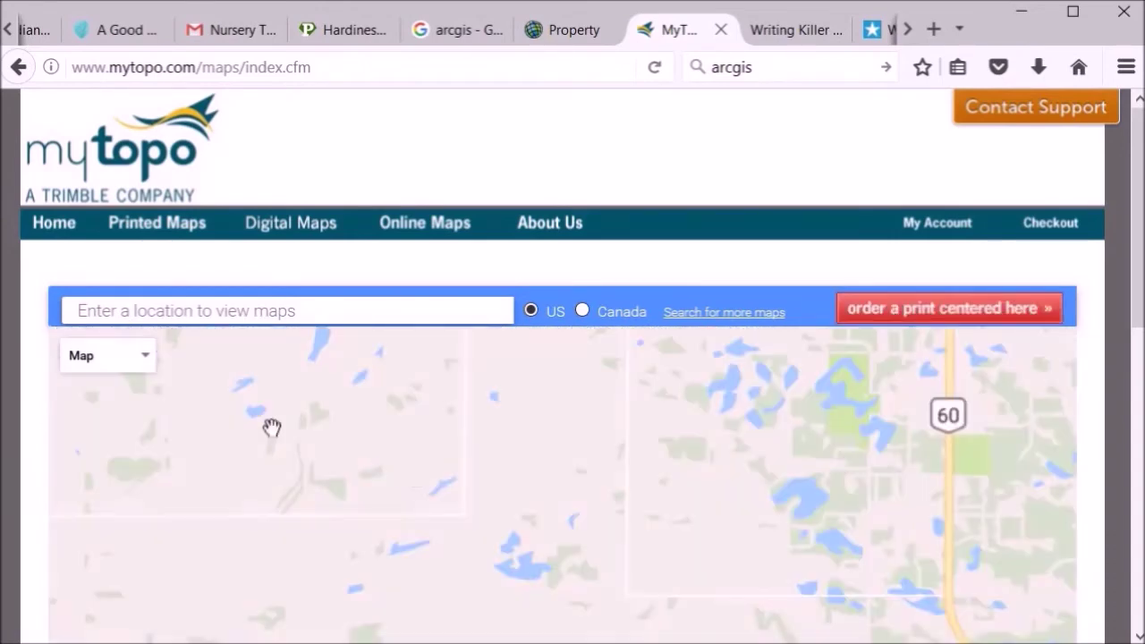
pyautogui.click(143, 369)
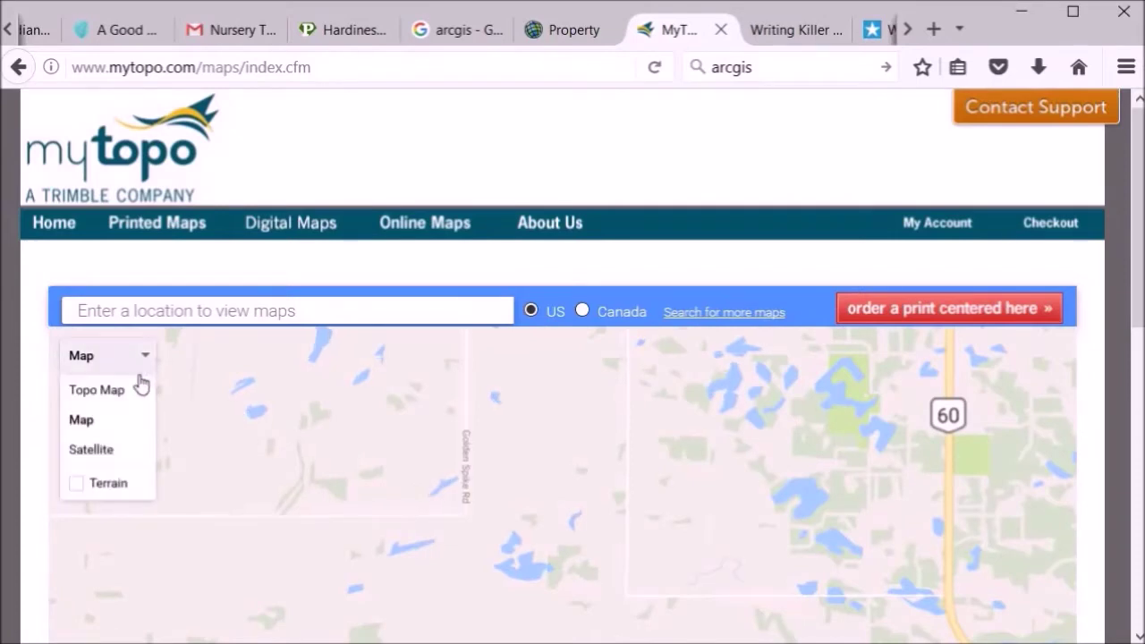
pyautogui.click(127, 402)
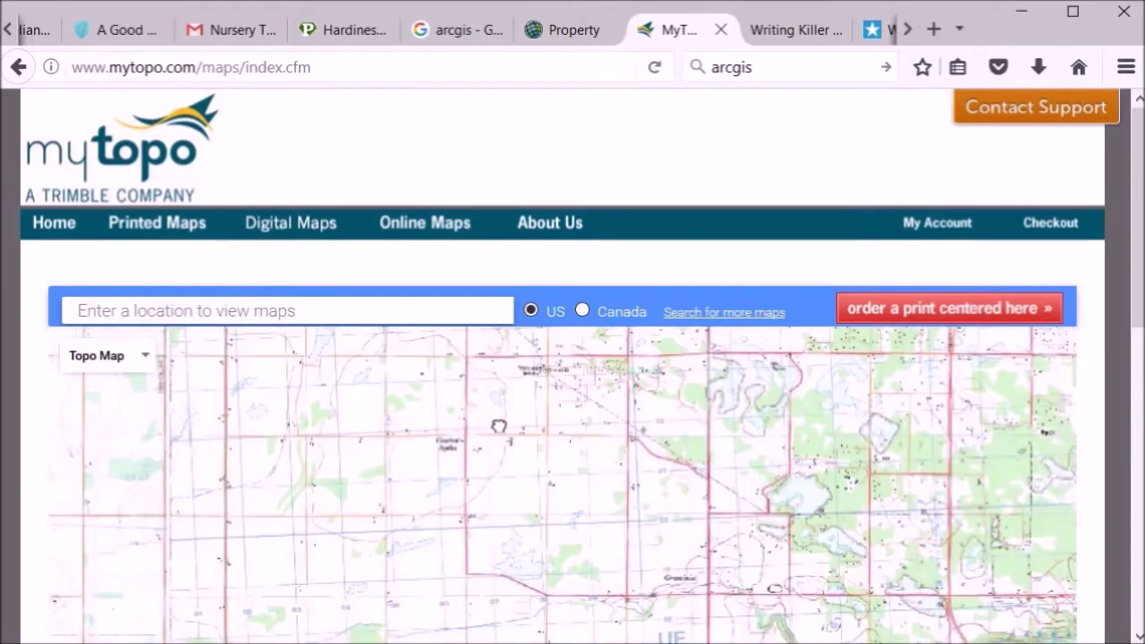
# Zoom into Golden Spike and pan toward the Petroleum Refinery to frame the property's roads and ponds
pyautogui.scroll(1, 498, 423)
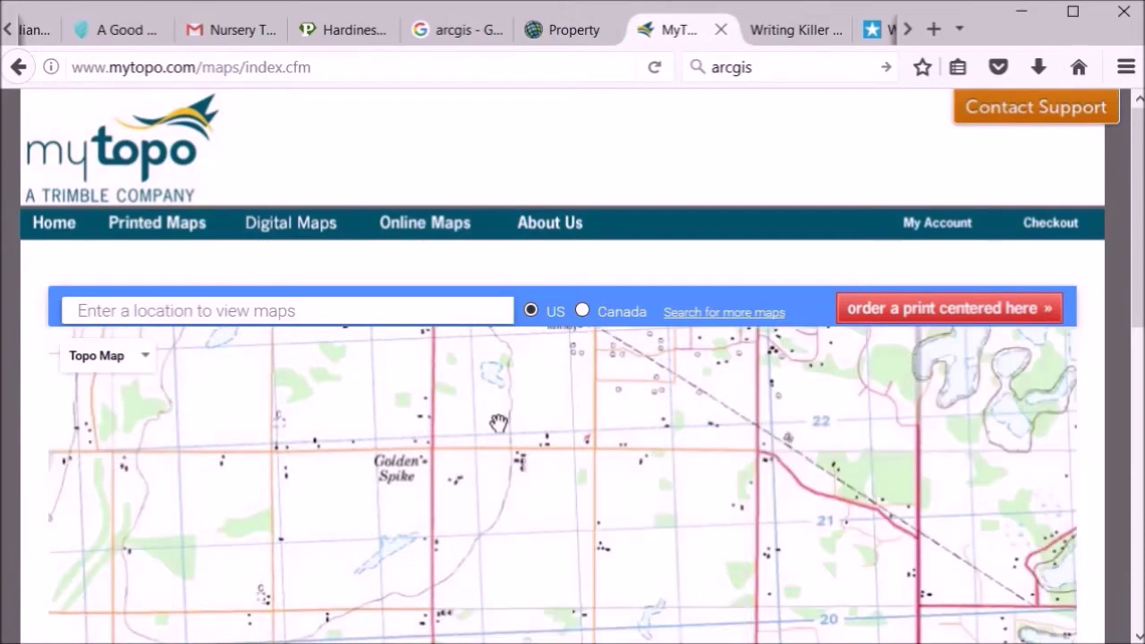
pyautogui.scroll(1, 498, 425)
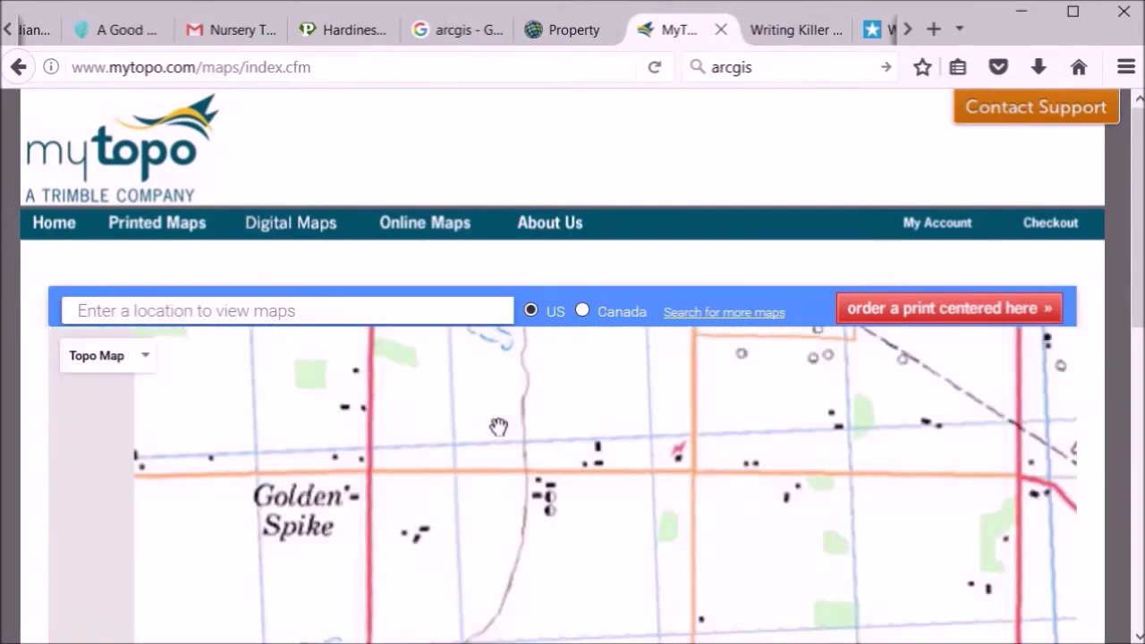
pyautogui.moveTo(500, 436); pyautogui.dragTo(570, 596)
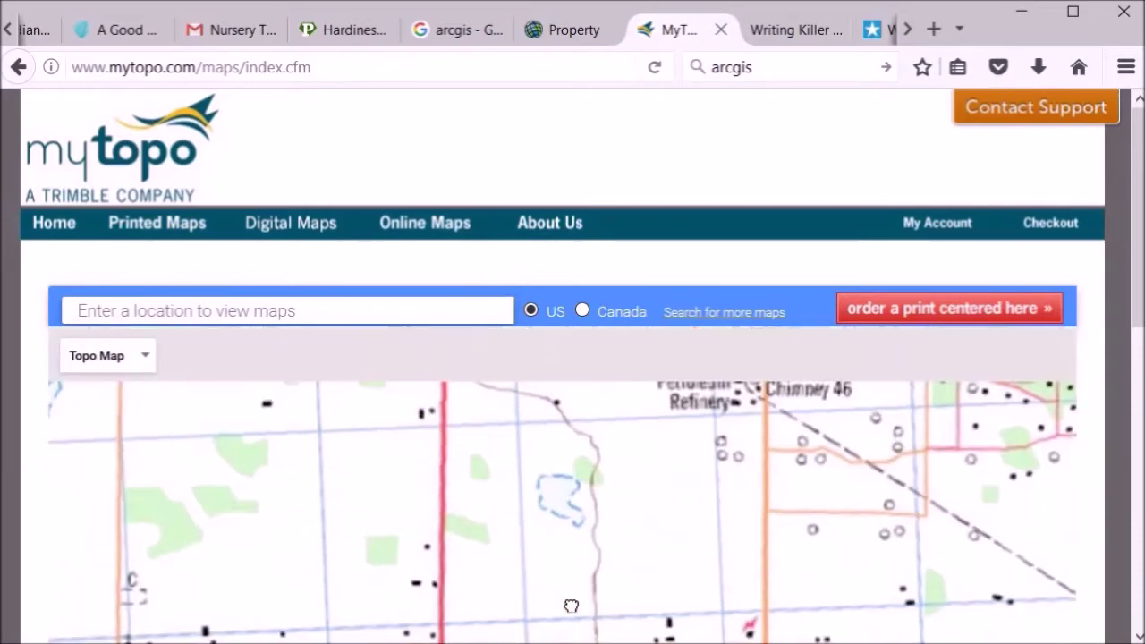
pyautogui.moveTo(296, 458); pyautogui.dragTo(543, 521)
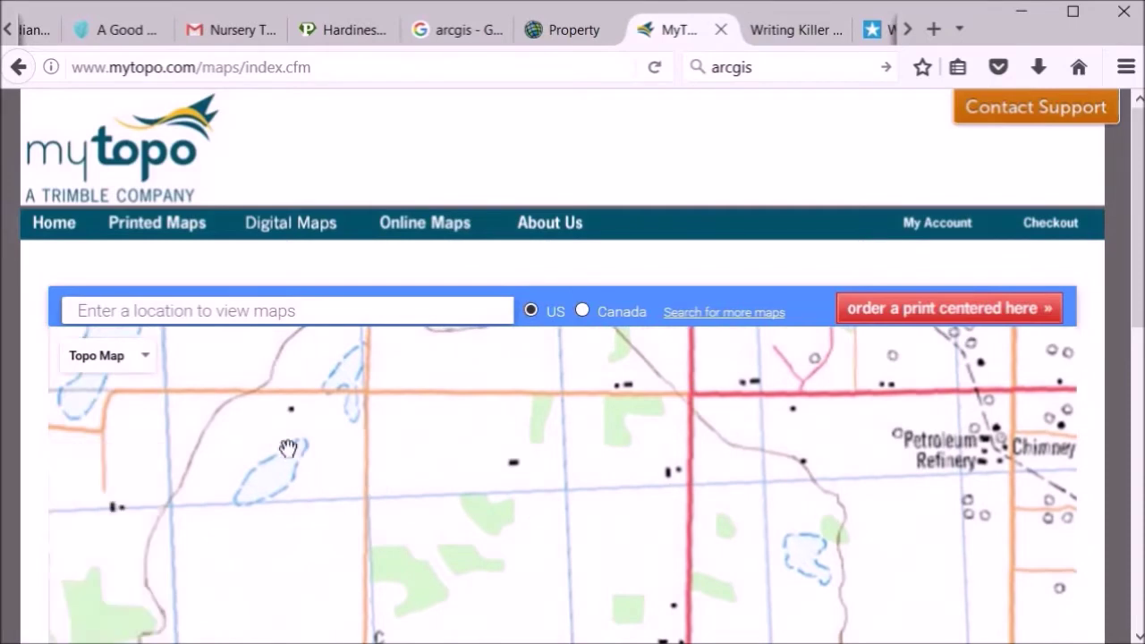
pyautogui.moveTo(259, 447); pyautogui.dragTo(375, 523)
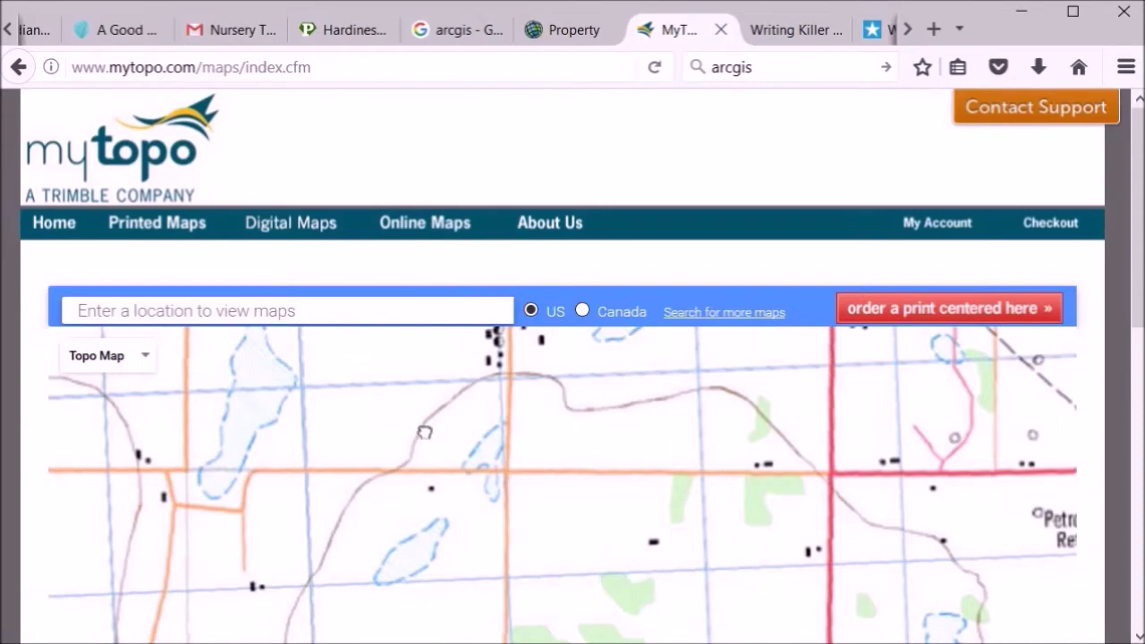
pyautogui.moveTo(383, 411); pyautogui.dragTo(241, 503)
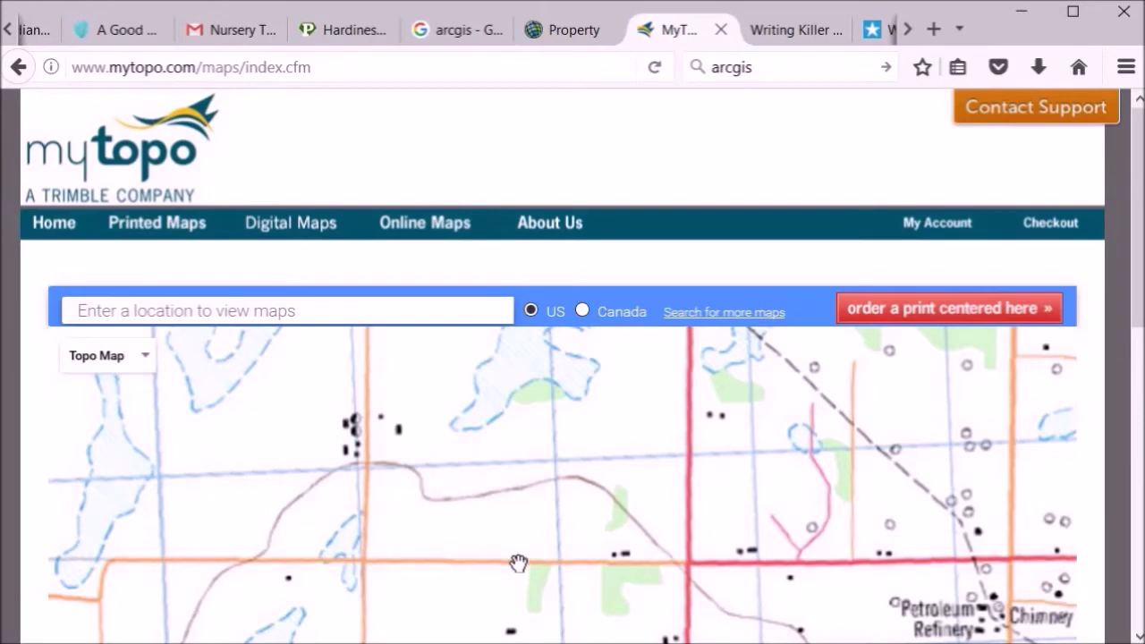
pyautogui.moveTo(444, 450); pyautogui.dragTo(476, 532)
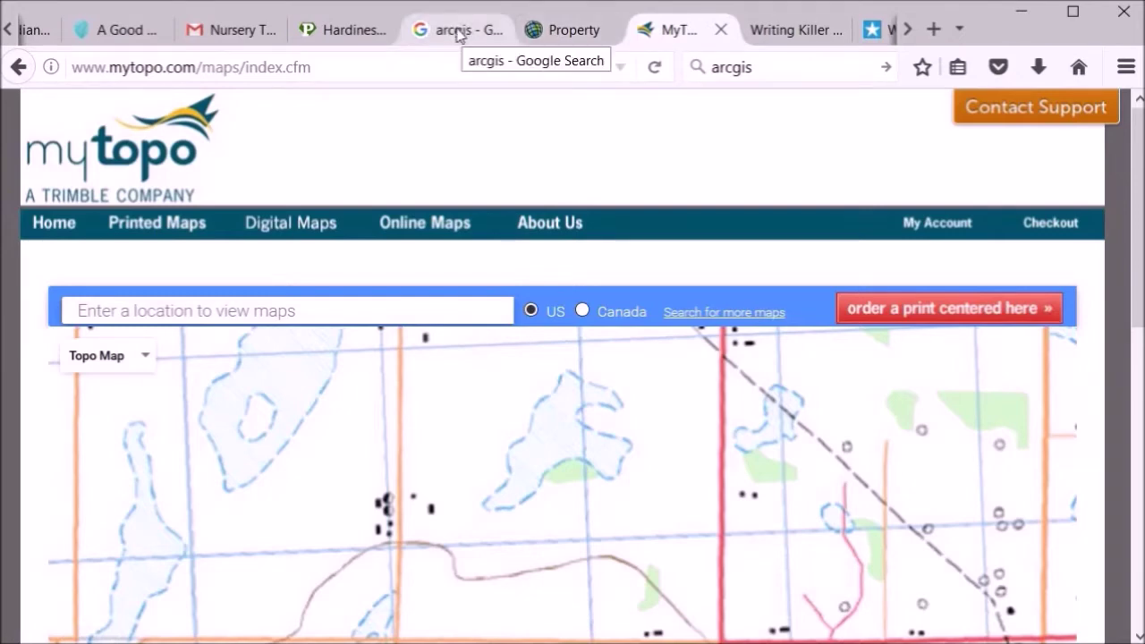
pyautogui.click(458, 34)
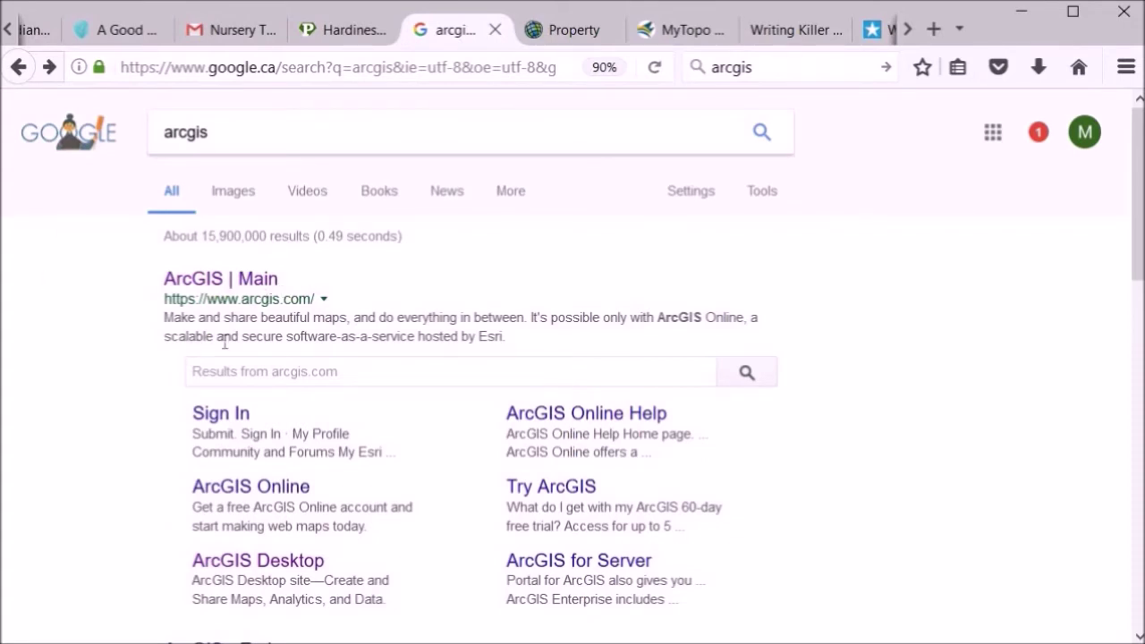
# Open the ArcGIS main site and go to its 60-day free trial sign-up page
pyautogui.click(218, 284)
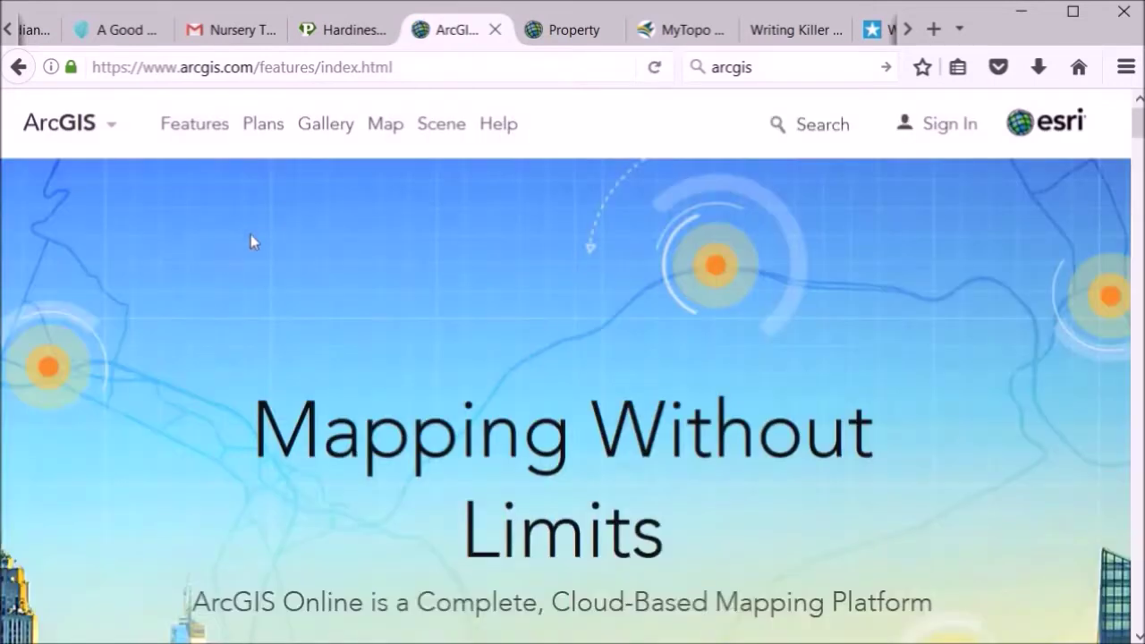
pyautogui.scroll(-3, 314, 449)
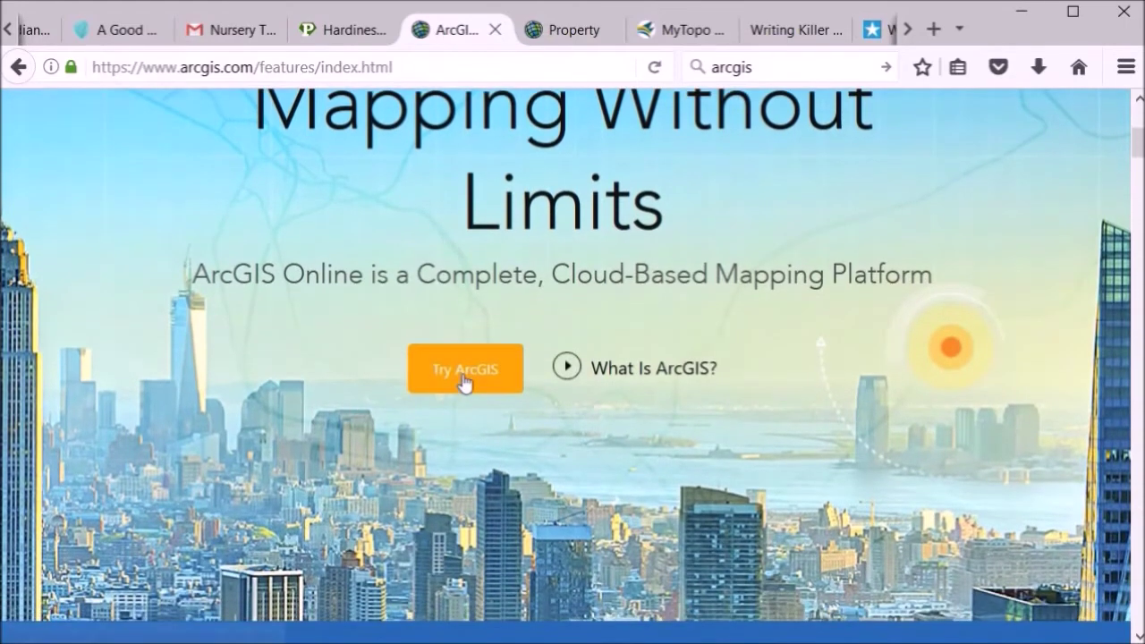
pyautogui.click(464, 380)
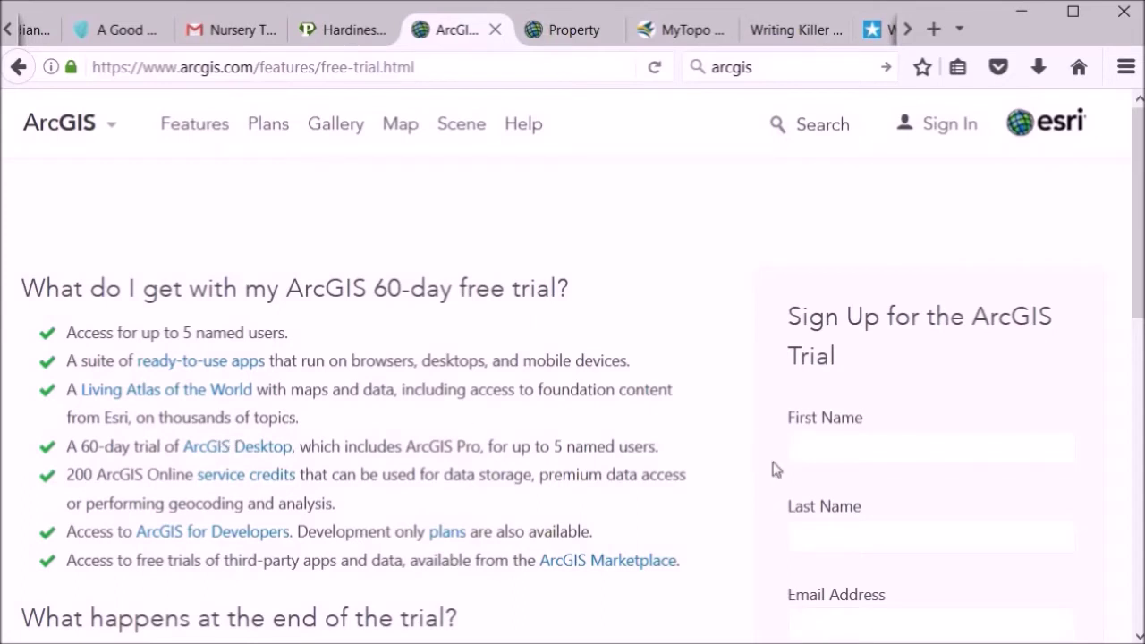
pyautogui.scroll(-2, 757, 475)
pyautogui.scroll(-2, 757, 477)
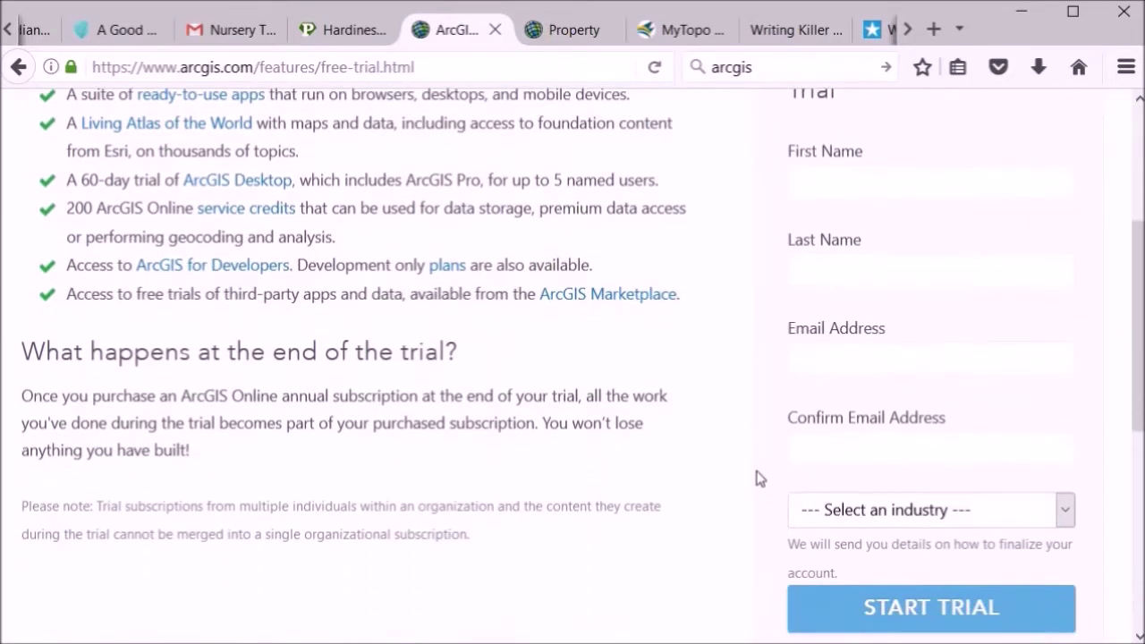
pyautogui.scroll(4, 757, 476)
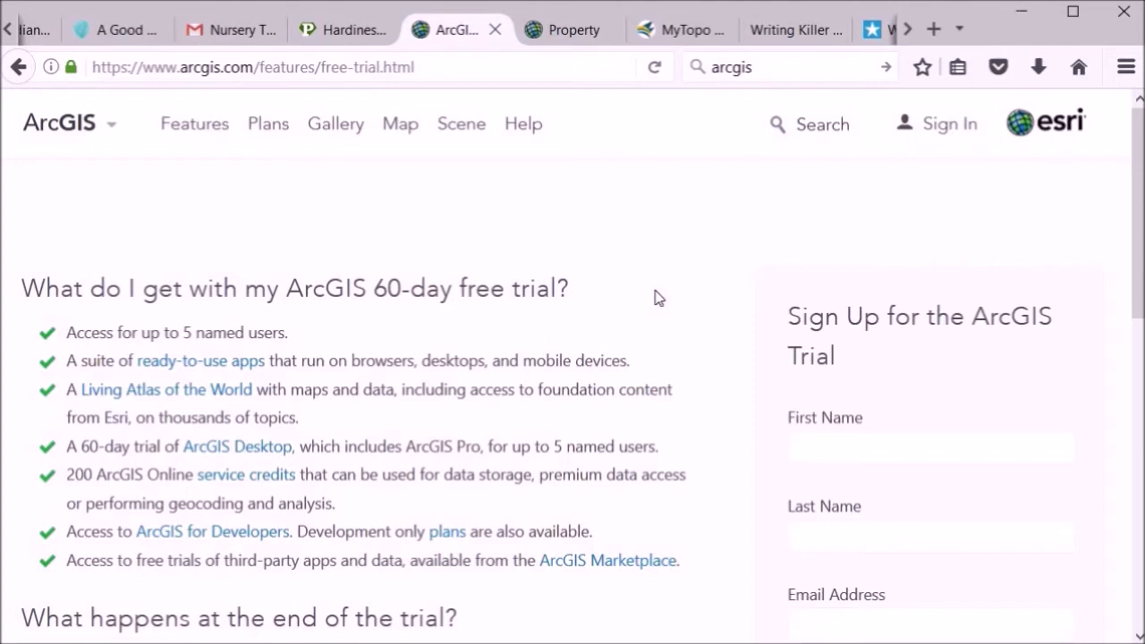
pyautogui.click(581, 32)
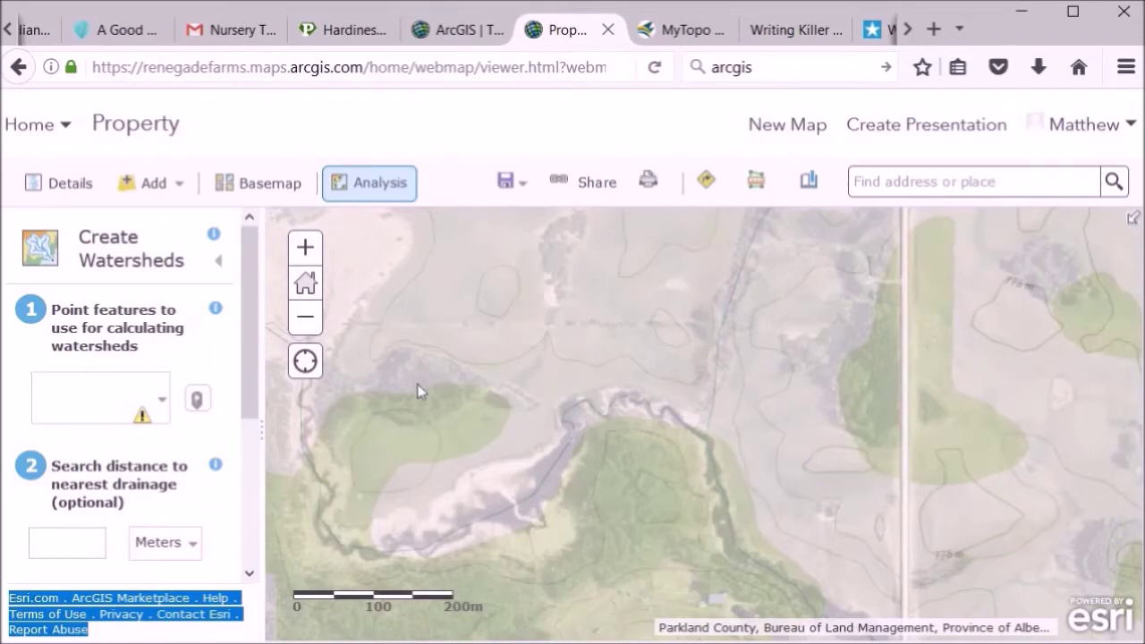
# Zoom the Property web map in one level on the topographic basemap
pyautogui.click(306, 248)
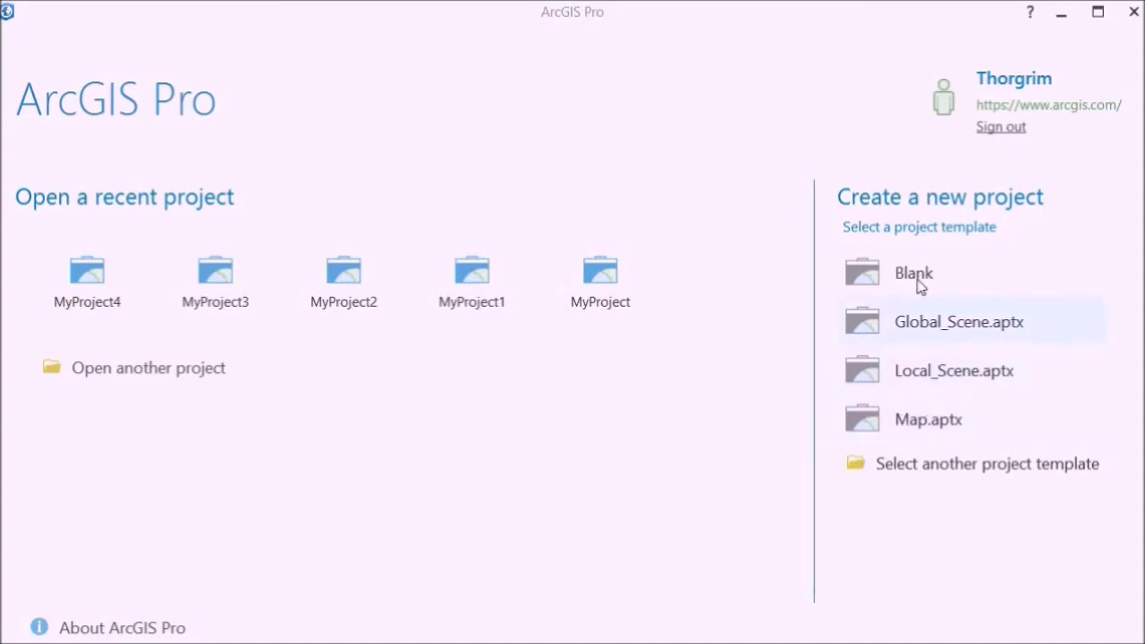
# Create the project MyProject5 from the Map.aptx template
pyautogui.click(913, 433)
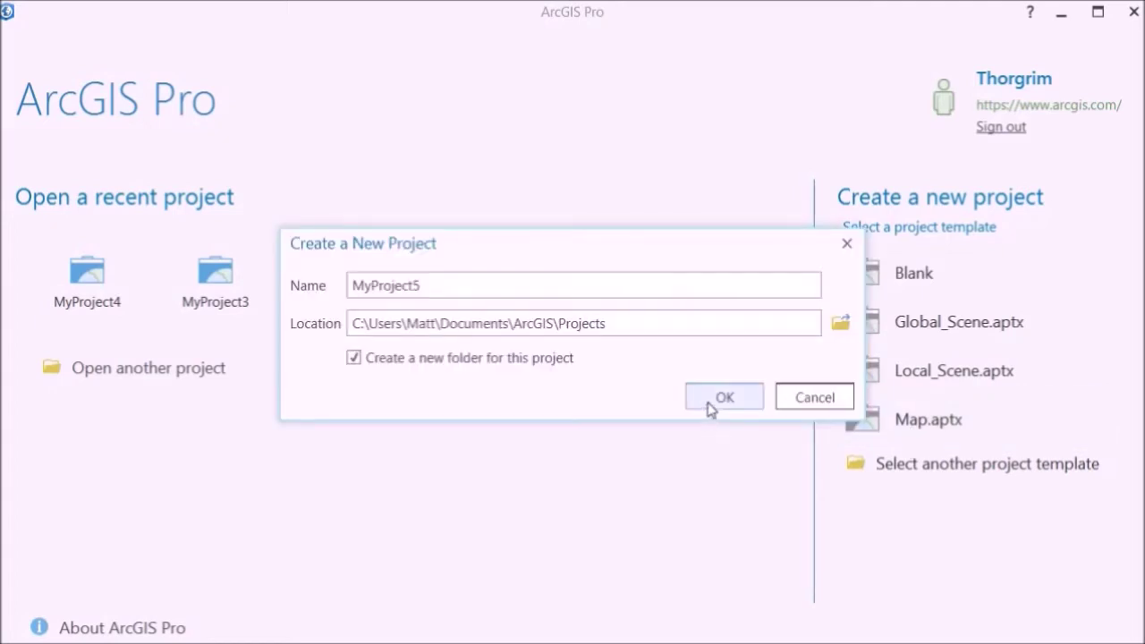
pyautogui.click(724, 397)
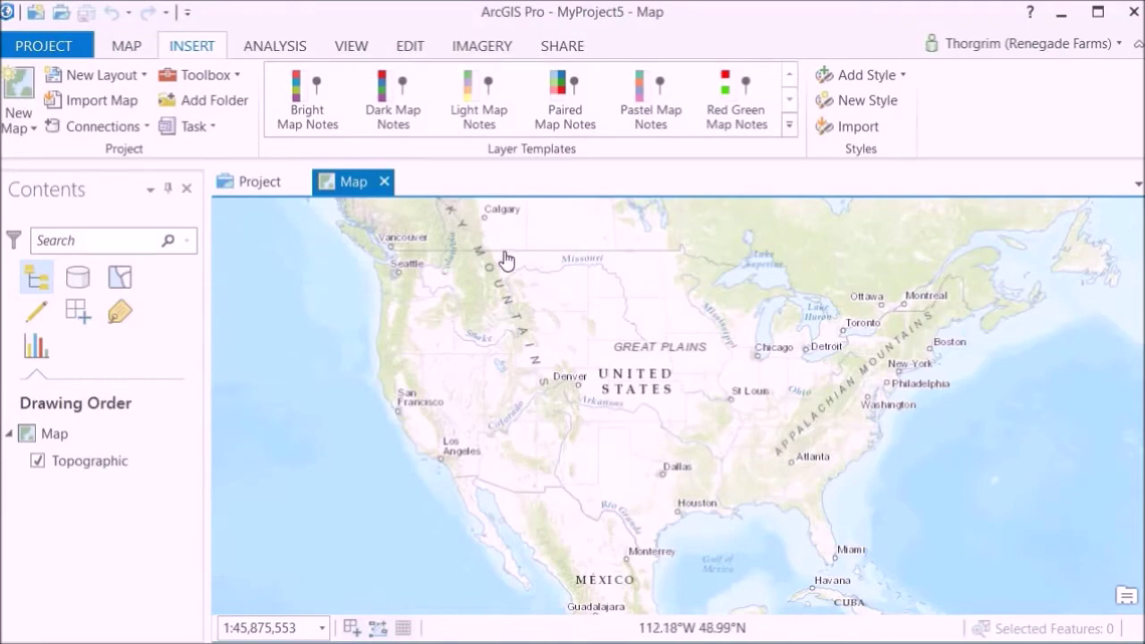
# Zoom the topographic map in from North America to Alberta and the prairie provinces
pyautogui.moveTo(509, 258); pyautogui.dragTo(619, 474)
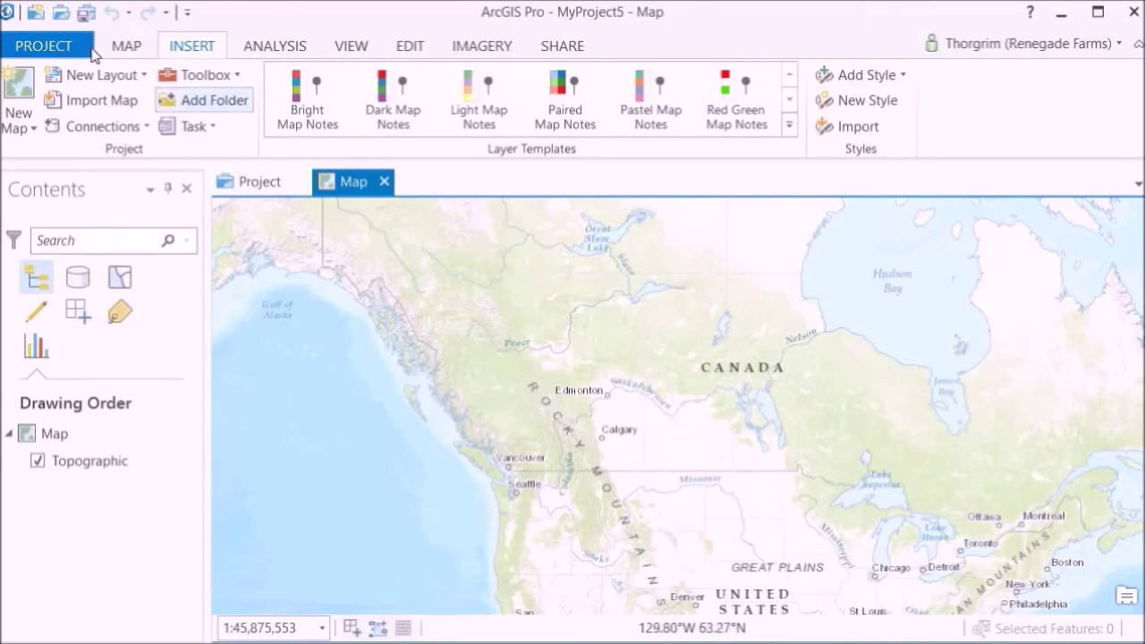
pyautogui.click(127, 47)
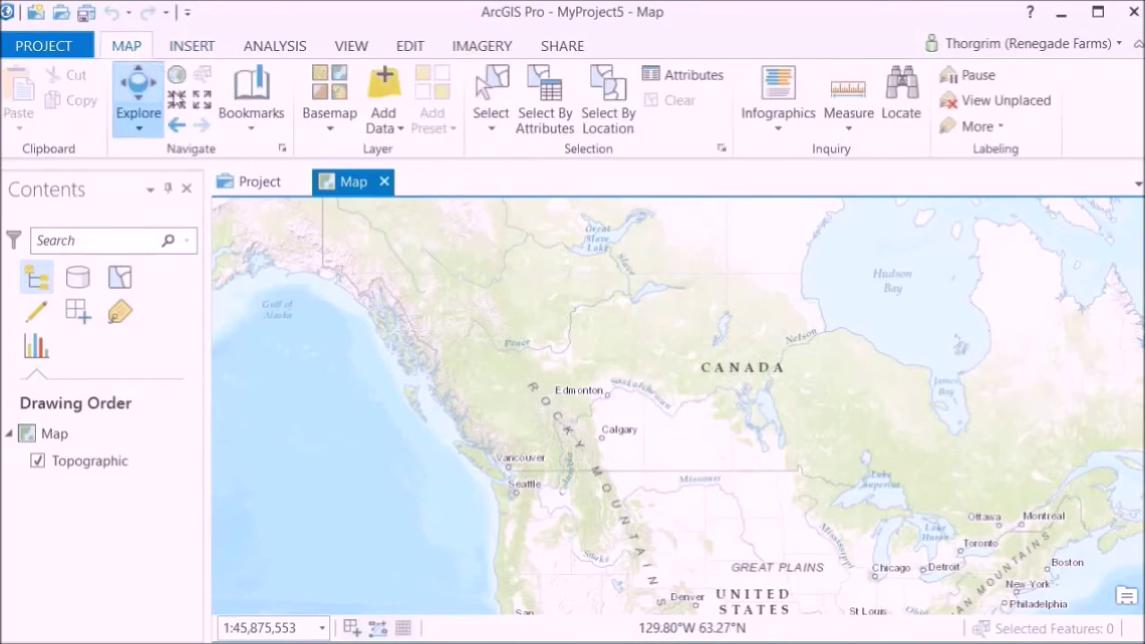
pyautogui.click(181, 108)
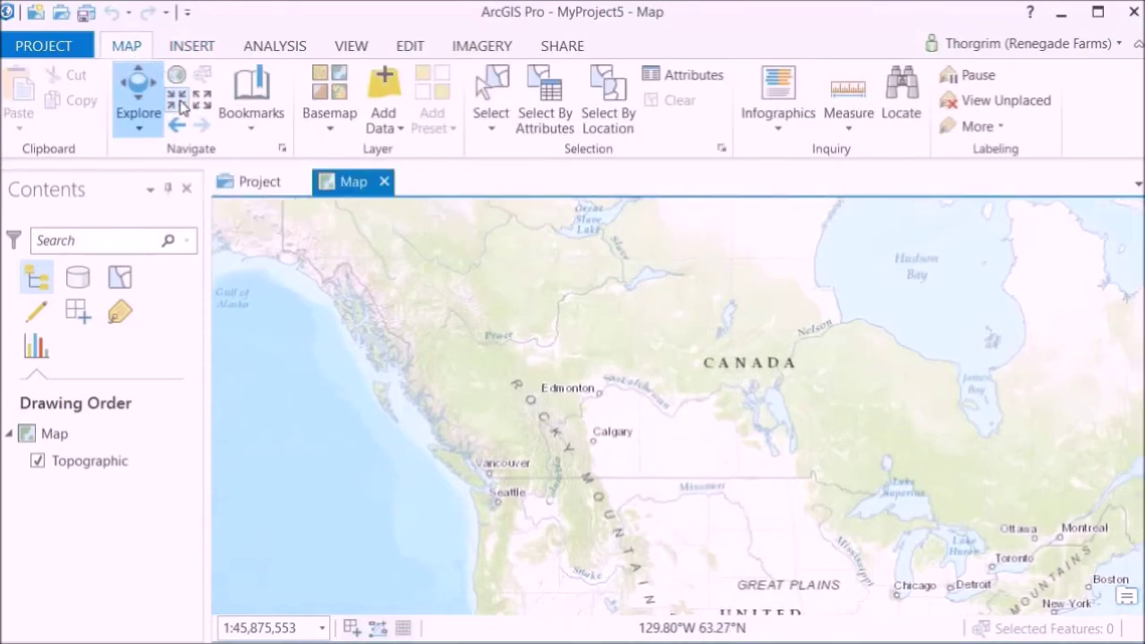
pyautogui.click(182, 107)
pyautogui.click(182, 107)
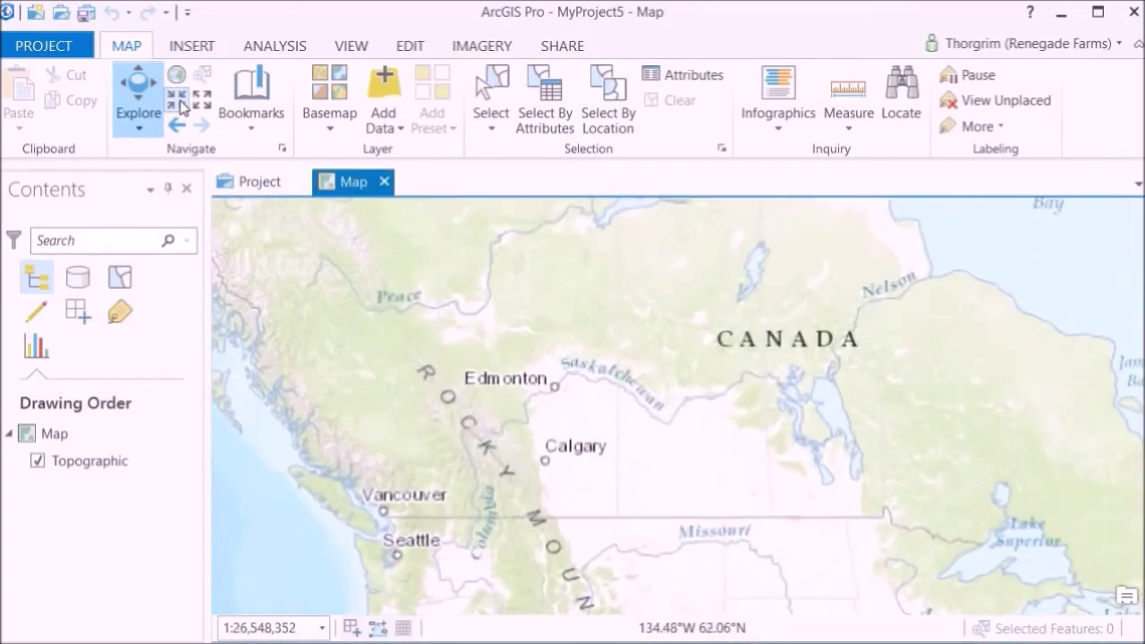
pyautogui.click(181, 107)
pyautogui.click(182, 108)
pyautogui.click(182, 107)
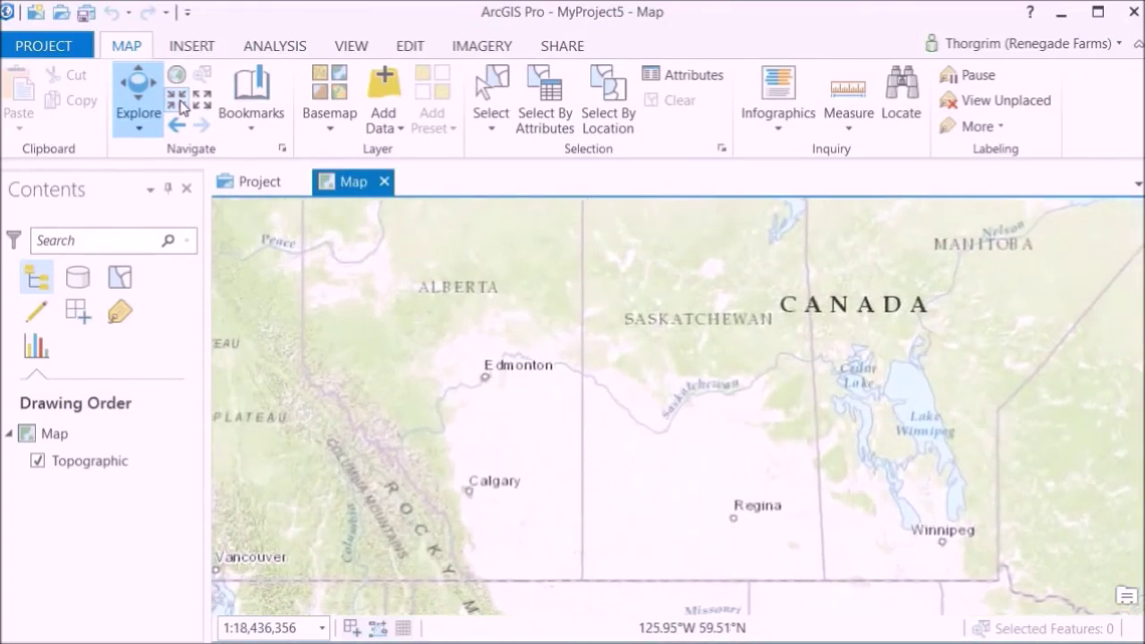
pyautogui.click(182, 108)
pyautogui.click(181, 108)
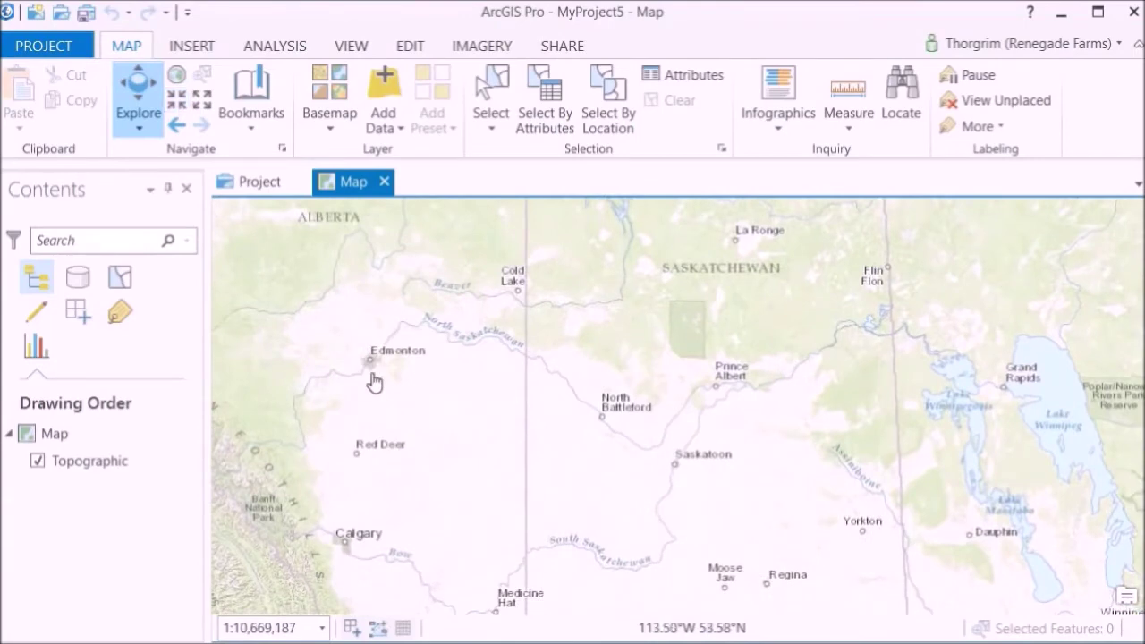
# Centre on Edmonton, then zoom and pan to the rural area west of Devon, about 1:37,455
pyautogui.moveTo(374, 383); pyautogui.dragTo(605, 413)
pyautogui.click(183, 107)
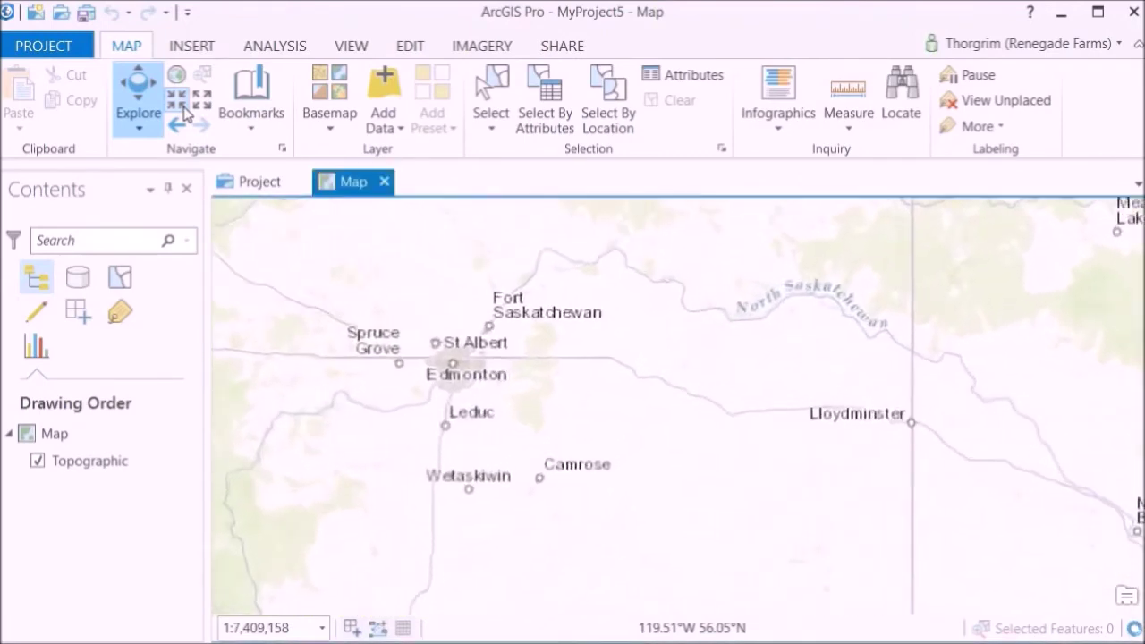
pyautogui.scroll(3, 248, 325)
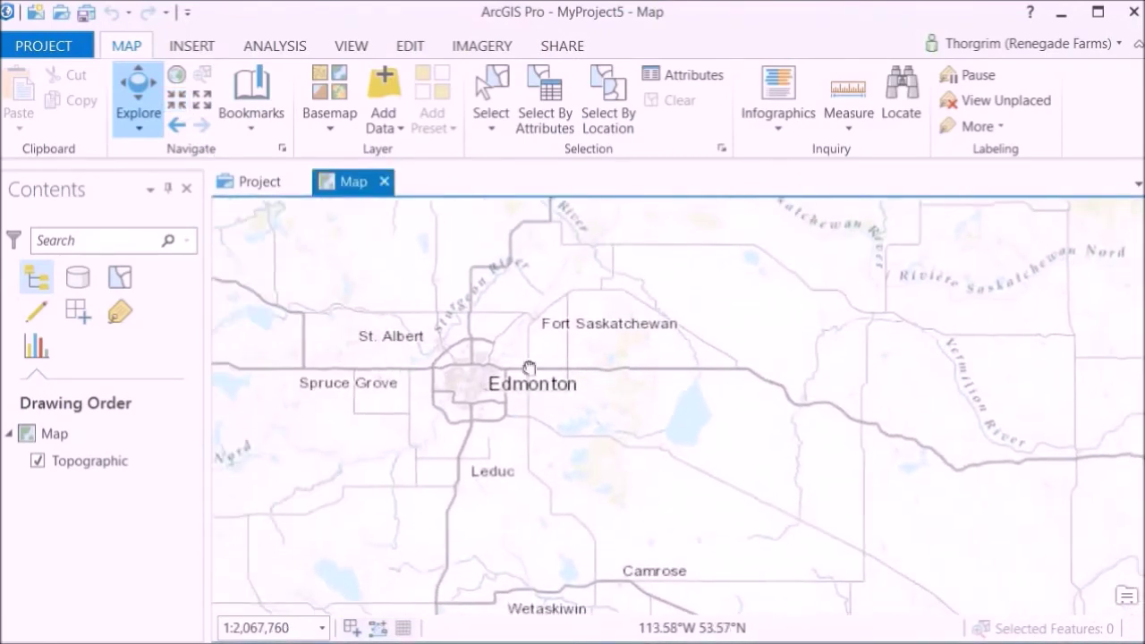
pyautogui.moveTo(562, 368); pyautogui.dragTo(596, 370)
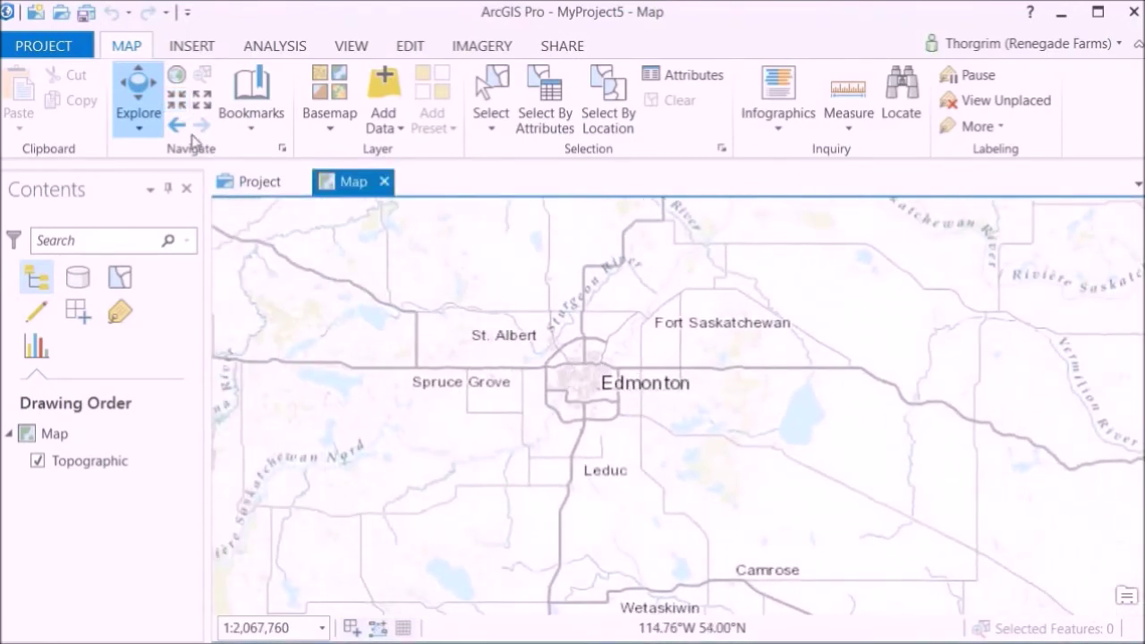
pyautogui.click(176, 98)
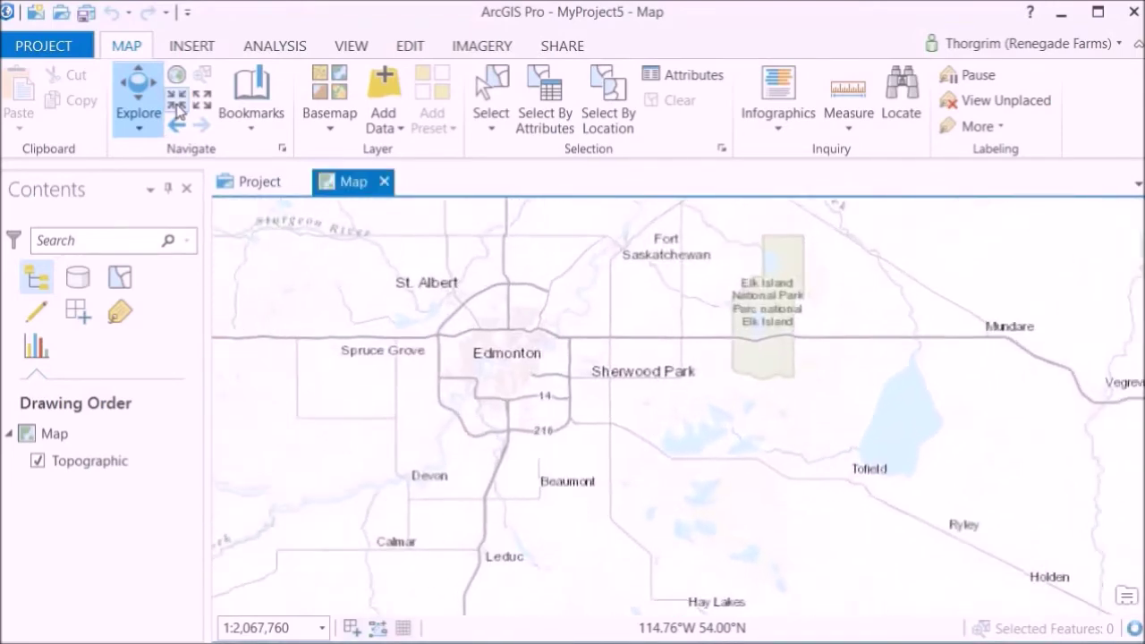
pyautogui.moveTo(299, 408); pyautogui.dragTo(936, 379)
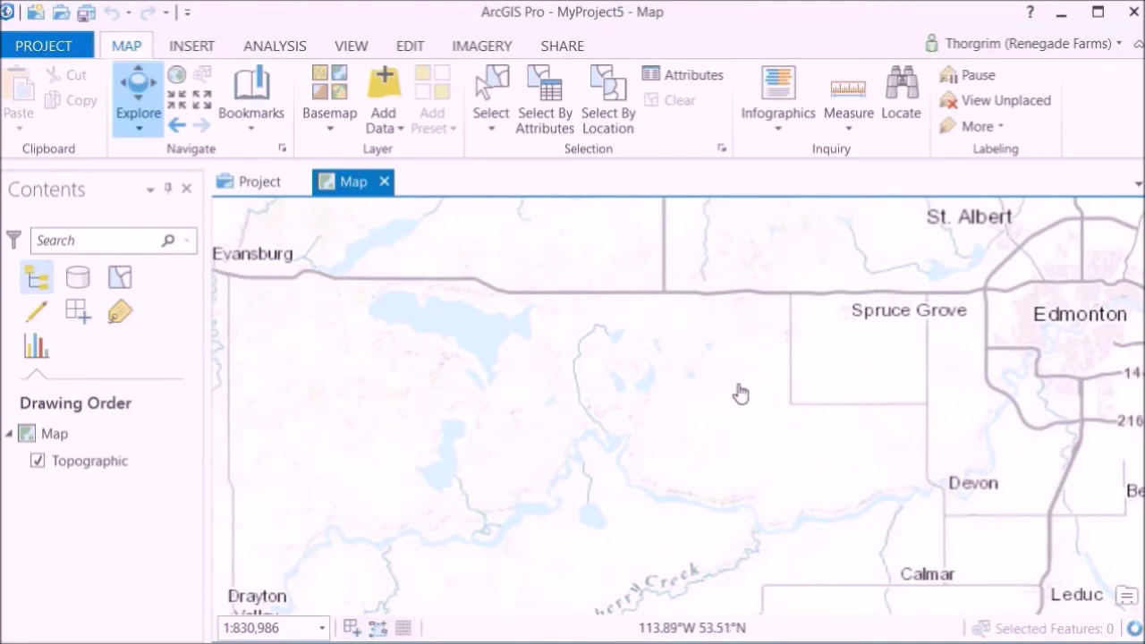
pyautogui.moveTo(576, 440); pyautogui.dragTo(608, 385)
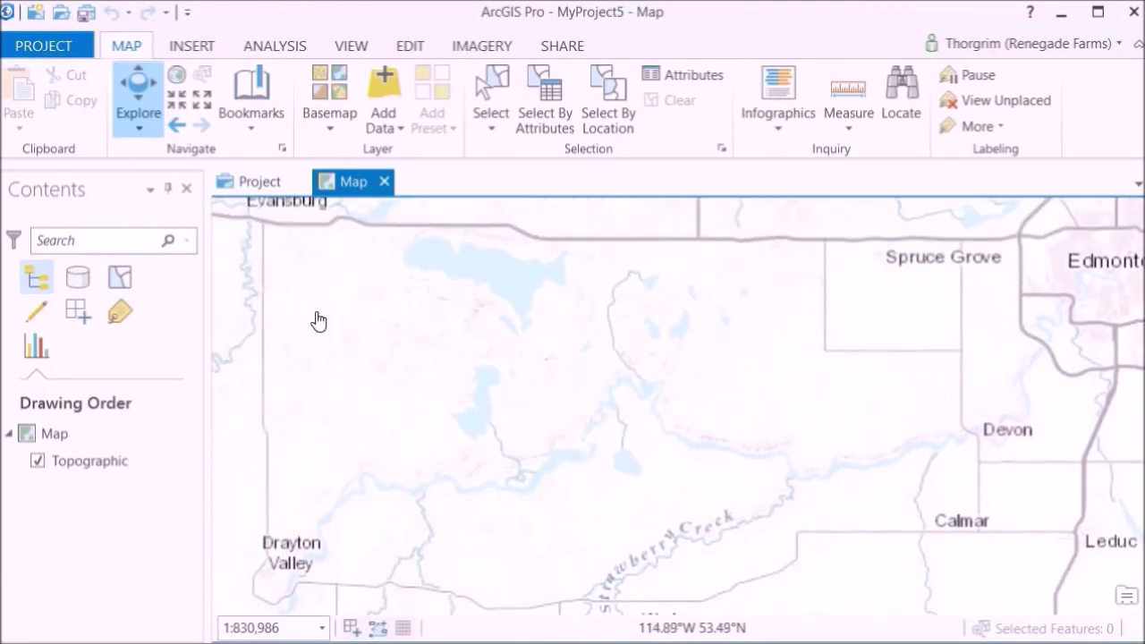
pyautogui.click(182, 107)
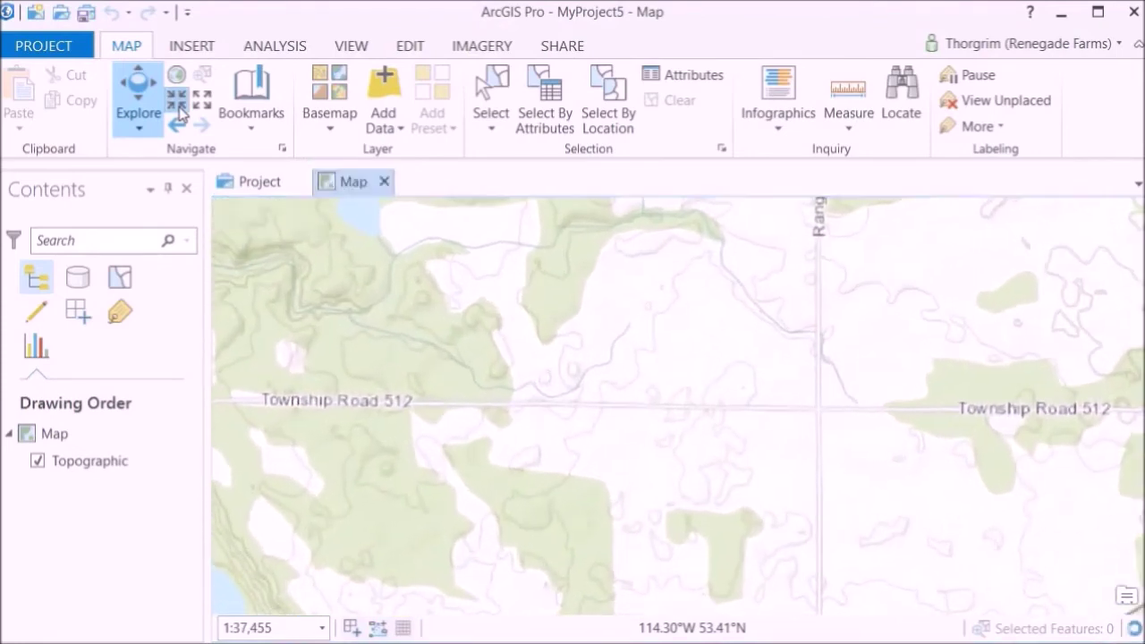
# Zoom to 1:6,049 and pan to frame the property with its buildings near the road crossing
pyautogui.click(178, 107)
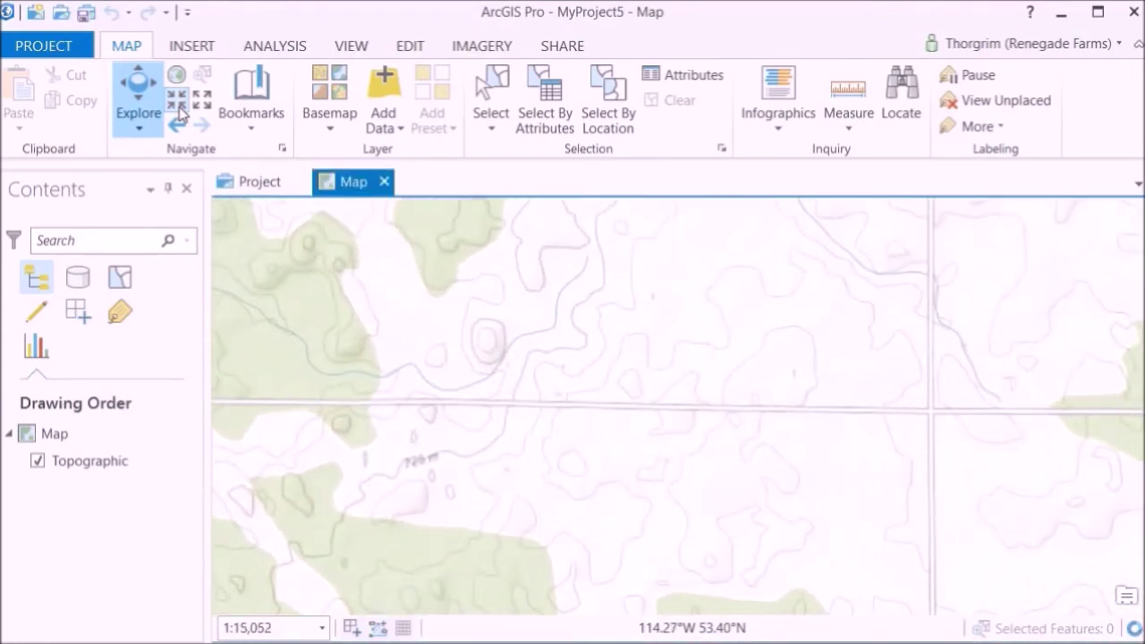
pyautogui.moveTo(575, 286); pyautogui.dragTo(439, 478)
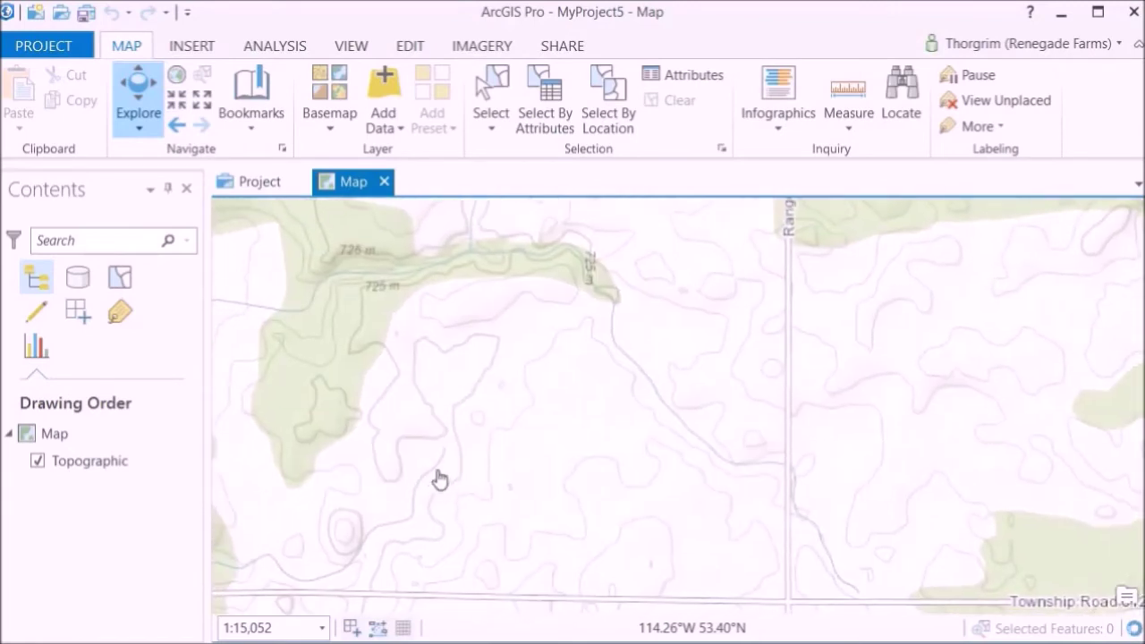
pyautogui.click(179, 101)
pyautogui.click(179, 100)
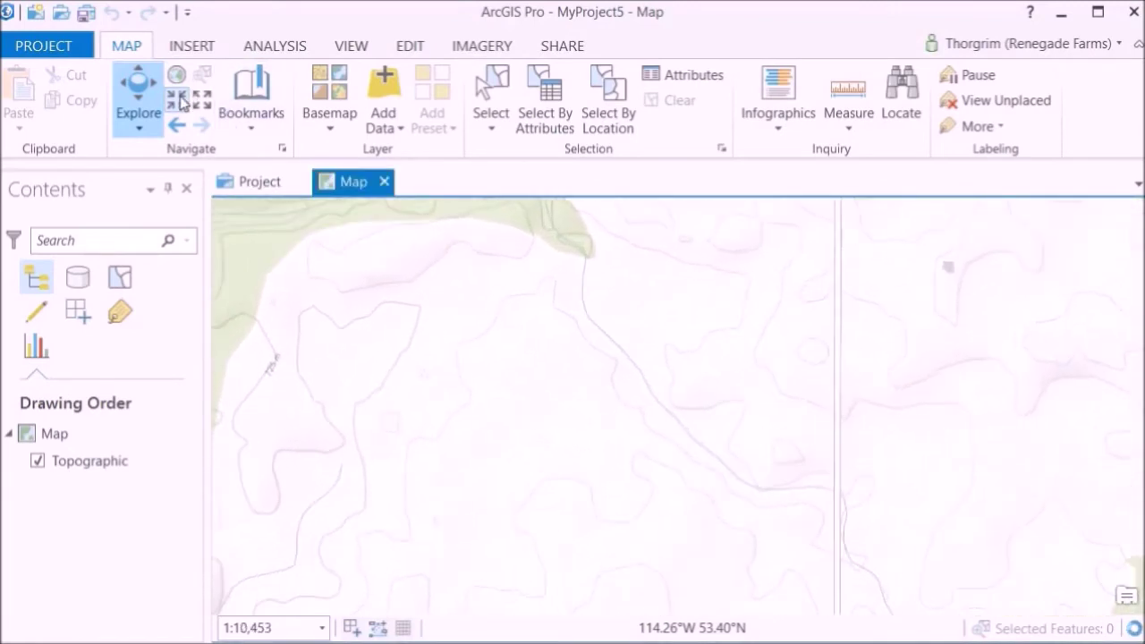
pyautogui.click(179, 100)
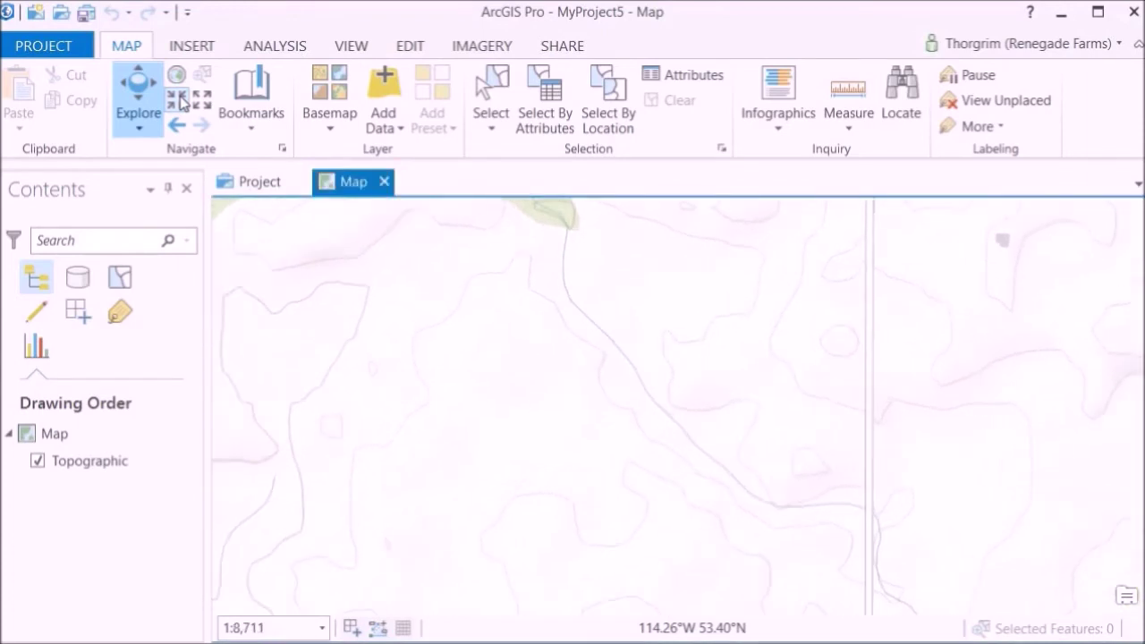
pyautogui.click(178, 100)
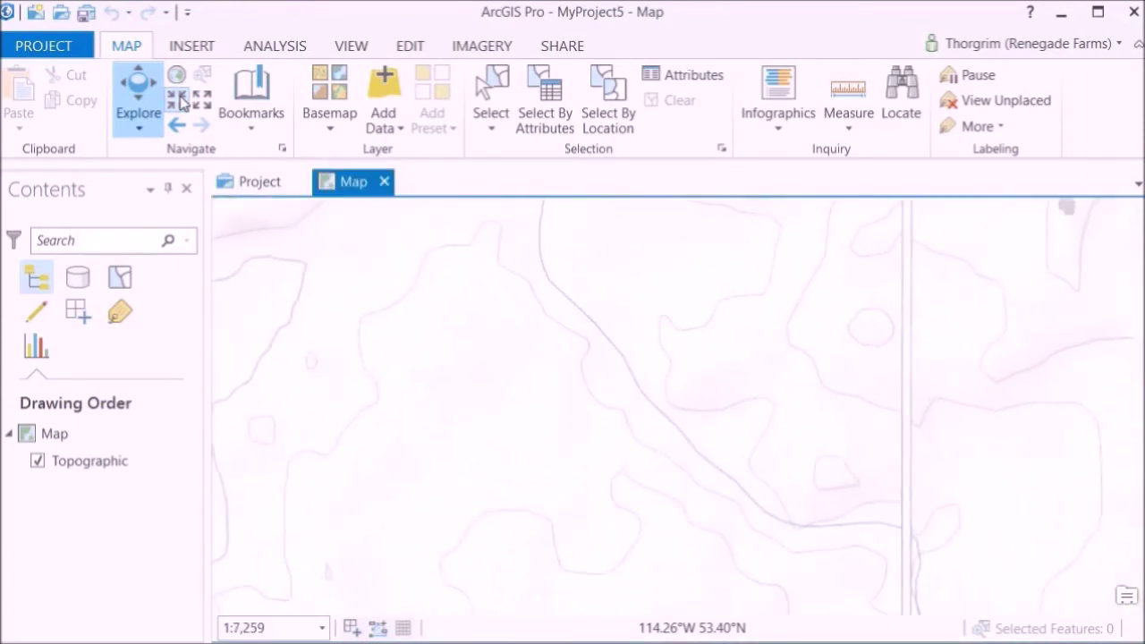
pyautogui.click(179, 100)
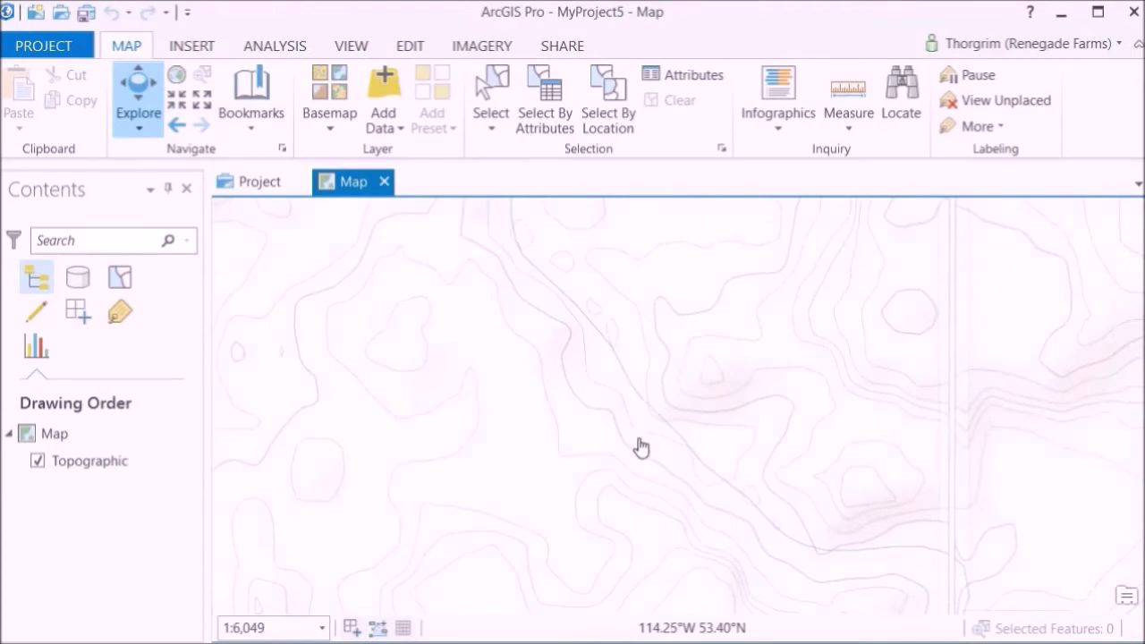
pyautogui.moveTo(642, 447); pyautogui.dragTo(645, 327)
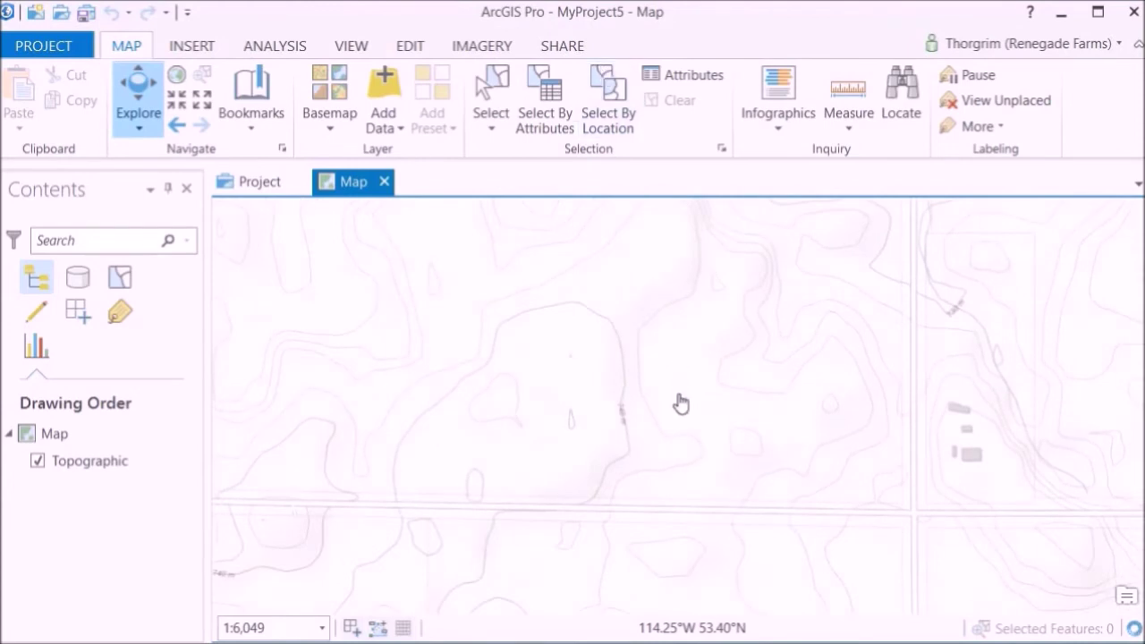
pyautogui.moveTo(680, 402); pyautogui.dragTo(652, 259)
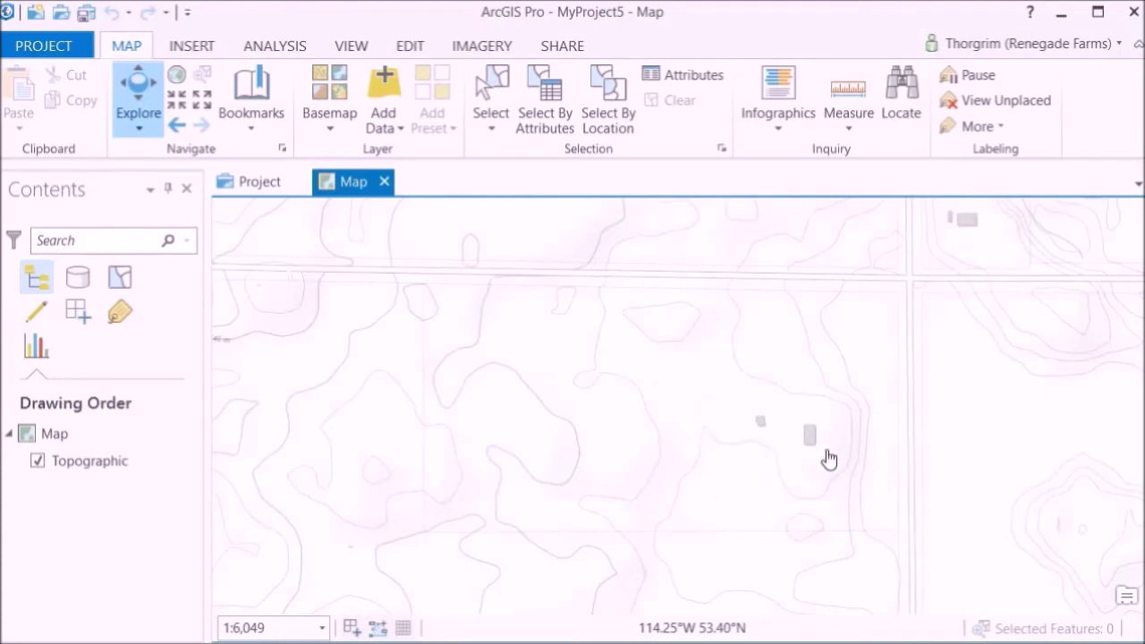
pyautogui.moveTo(784, 383); pyautogui.dragTo(769, 379)
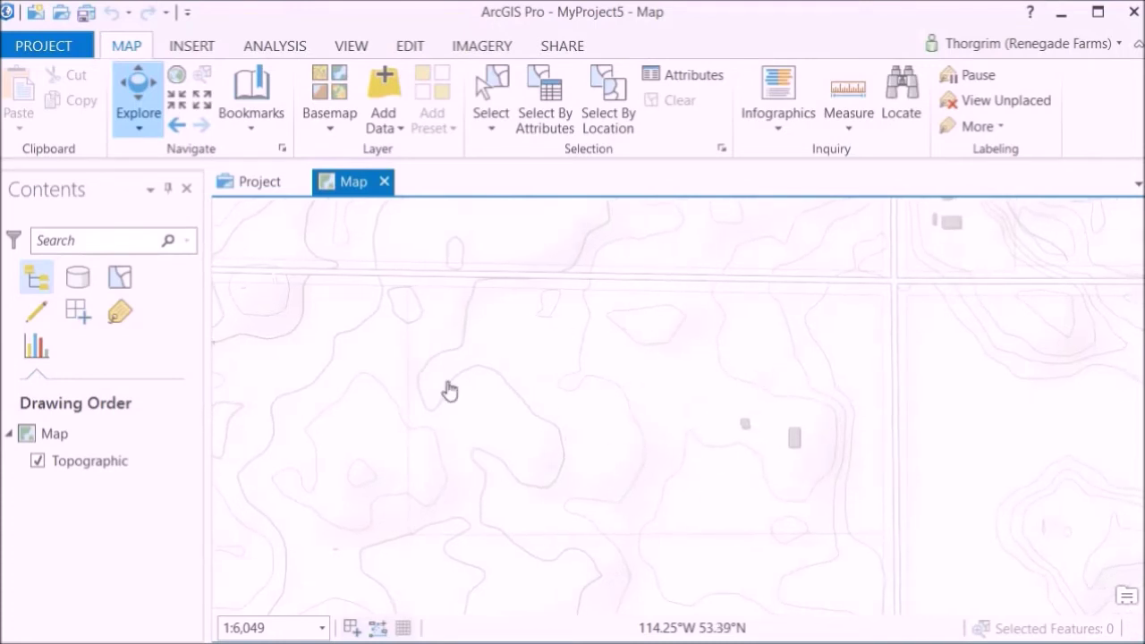
pyautogui.click(54, 433)
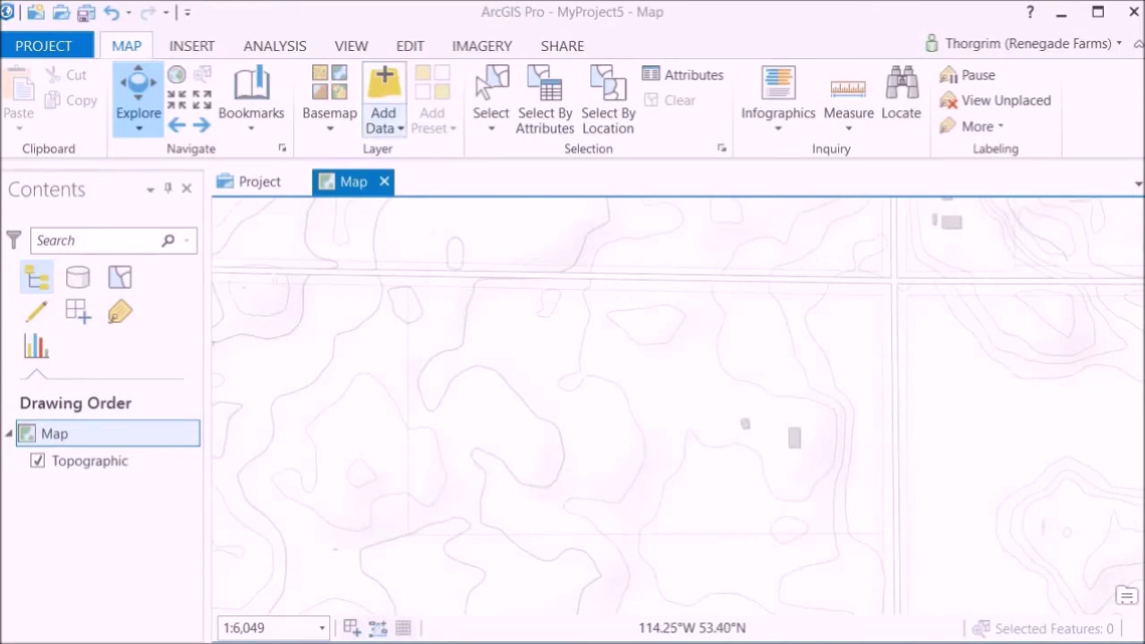
# In the Add Data dialog, search All Portal for 'layers'
pyautogui.click(384, 126)
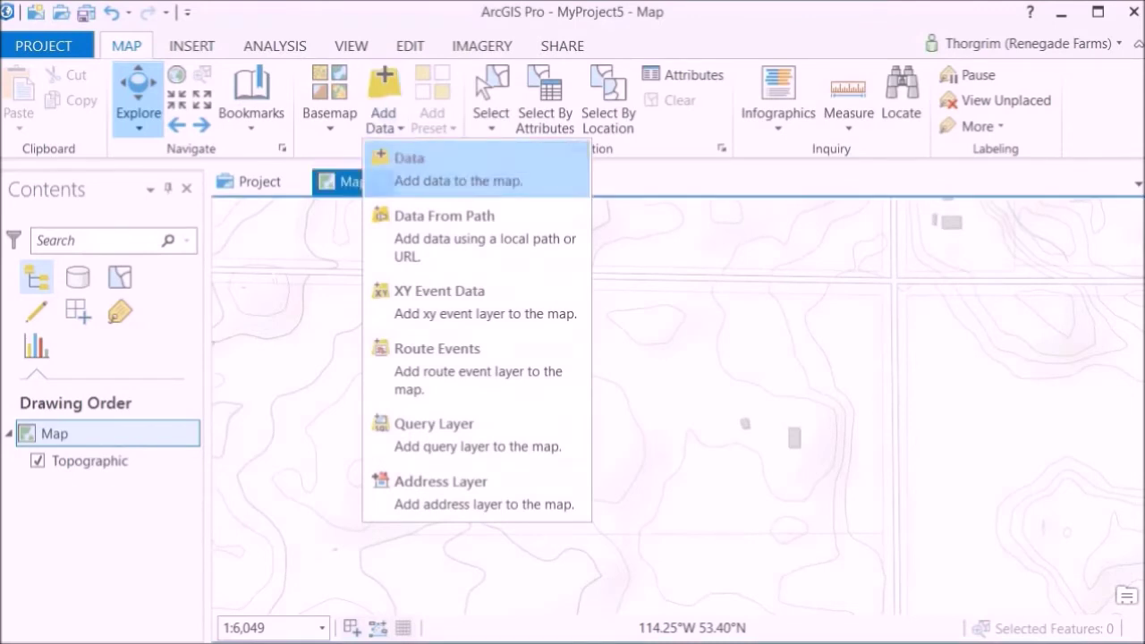
pyautogui.click(448, 168)
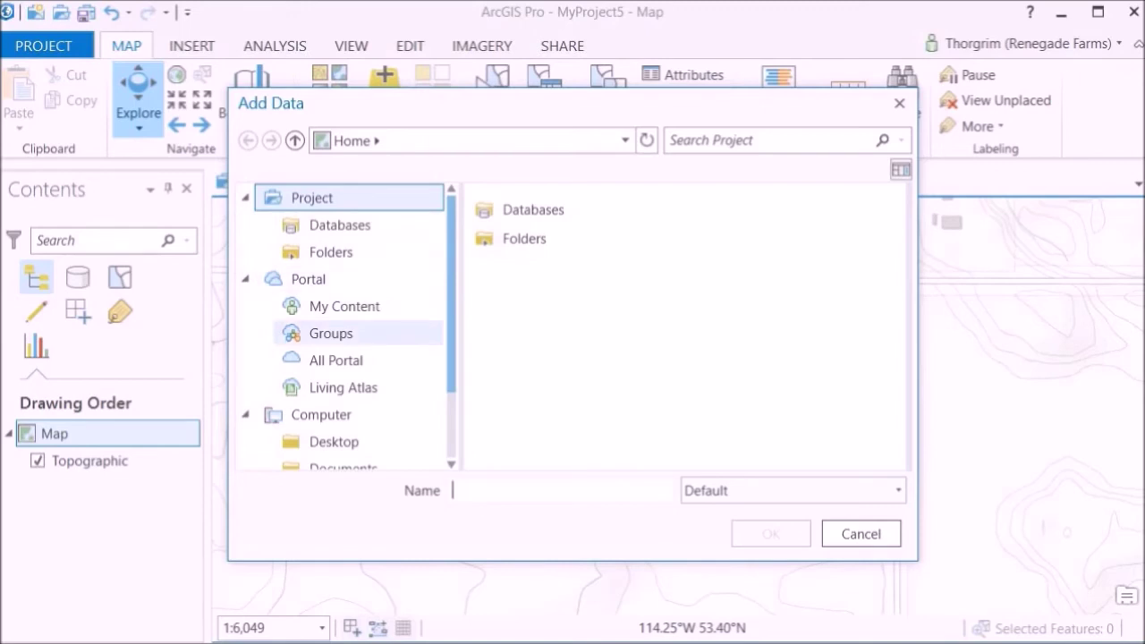
pyautogui.click(335, 359)
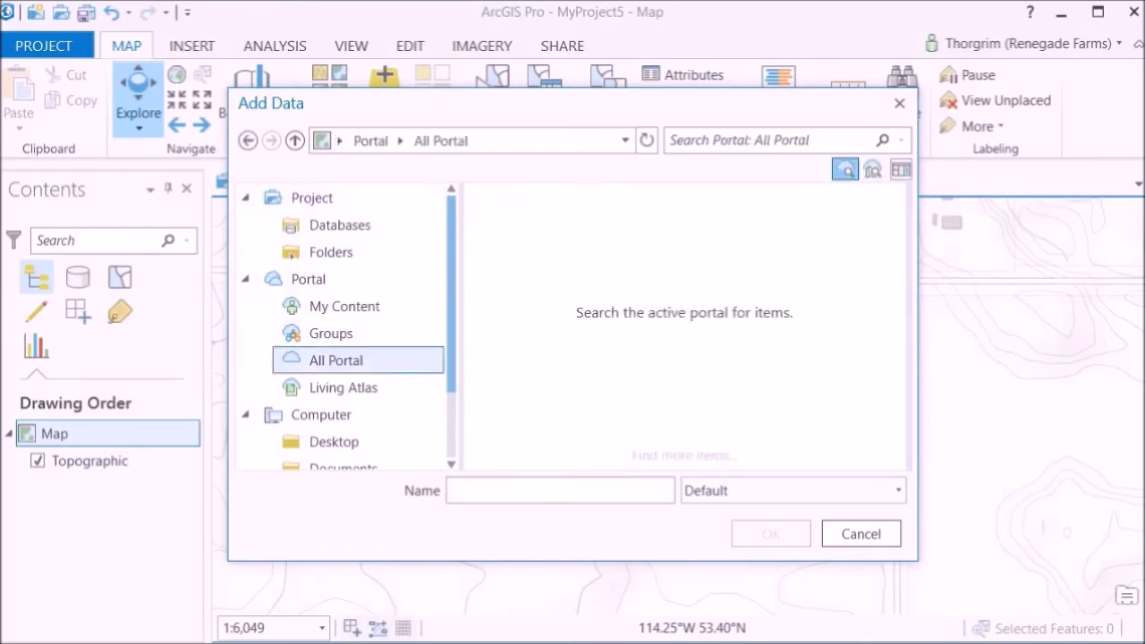
pyautogui.click(671, 140)
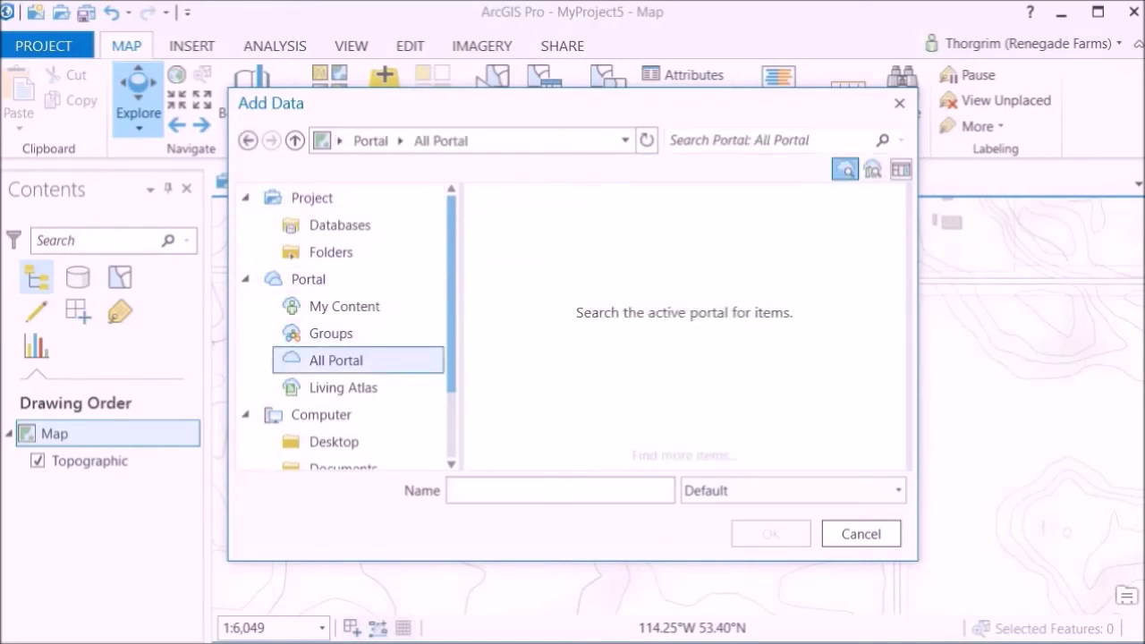
pyautogui.write('layer')
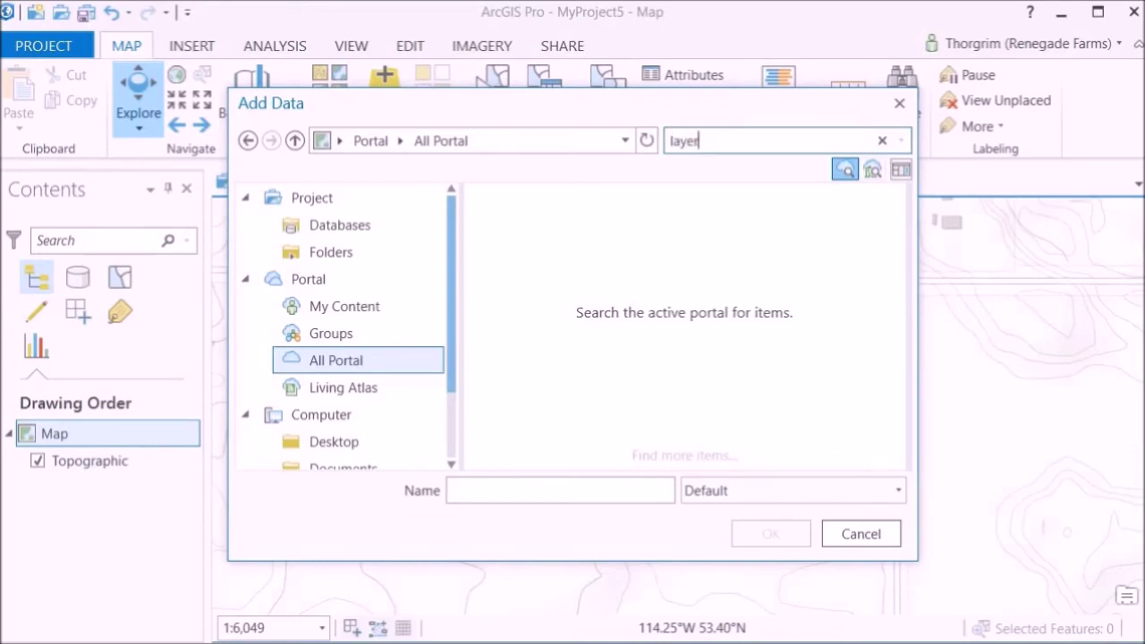
pyautogui.write('s')
pyautogui.press('Return')
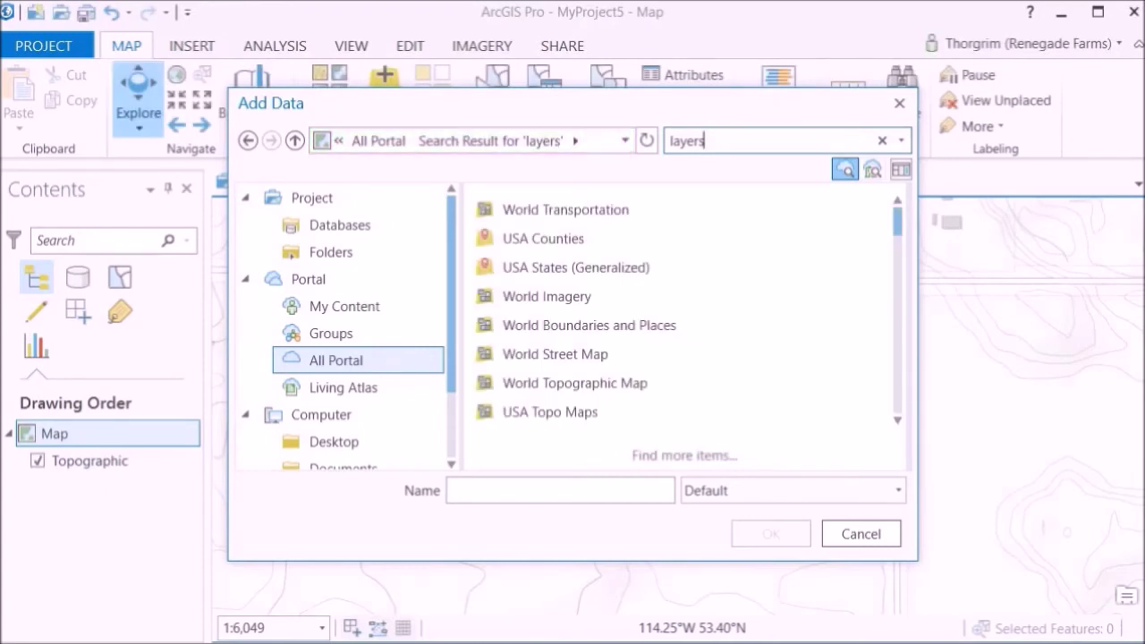
# Add World Imagery's High Resolution 30cm Imagery layer and return to the 1:6,049 property extent
pyautogui.doubleClick(577, 298)
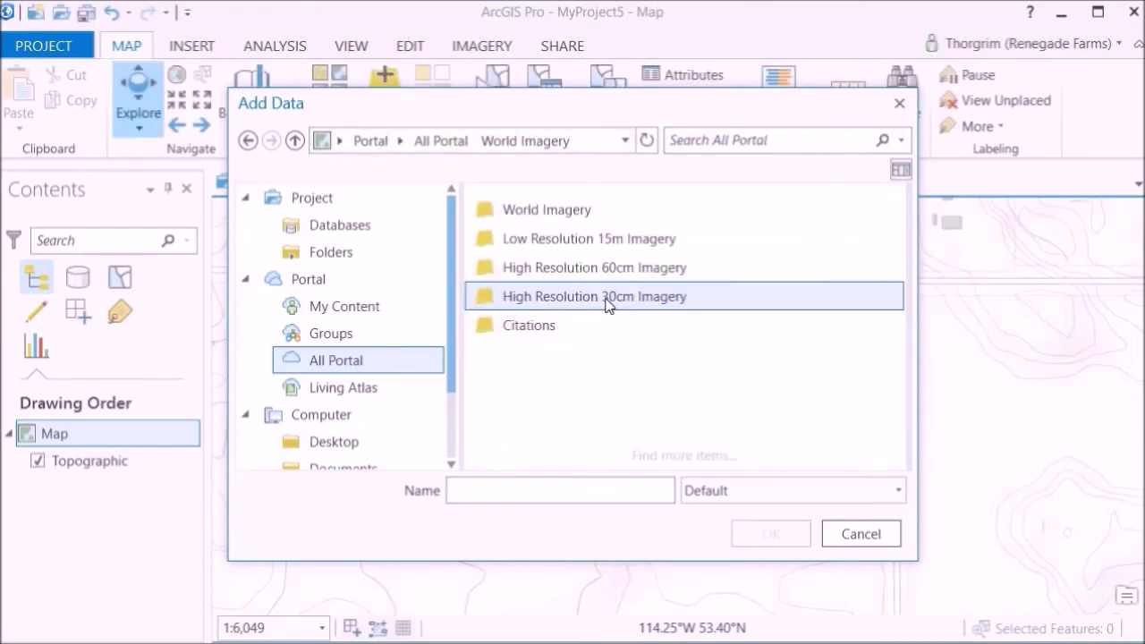
pyautogui.doubleClick(607, 297)
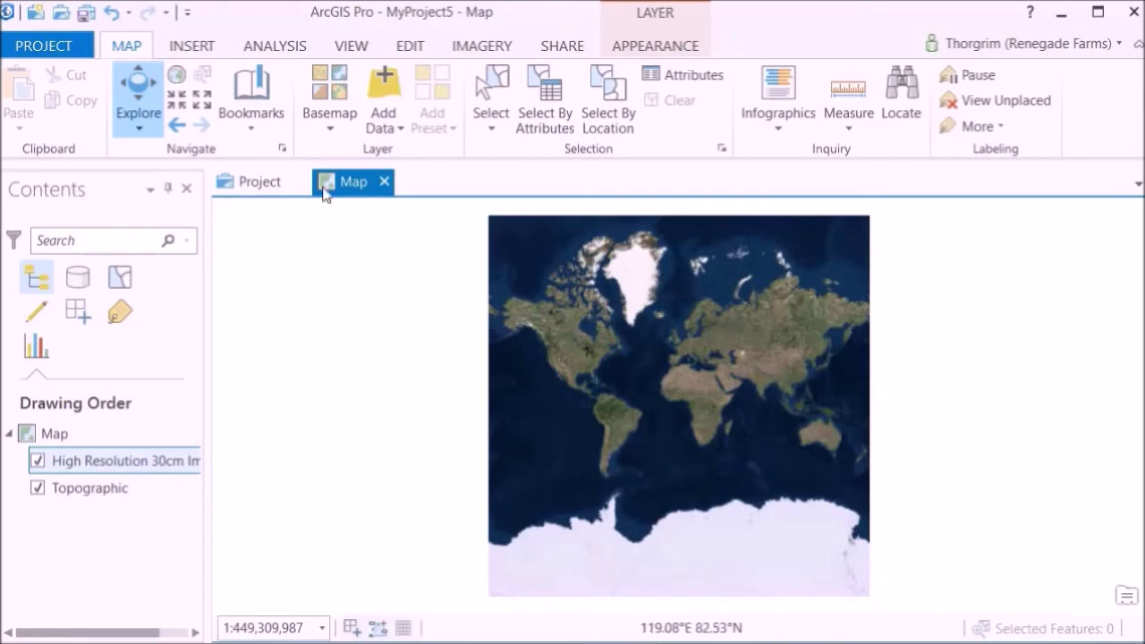
pyautogui.click(178, 126)
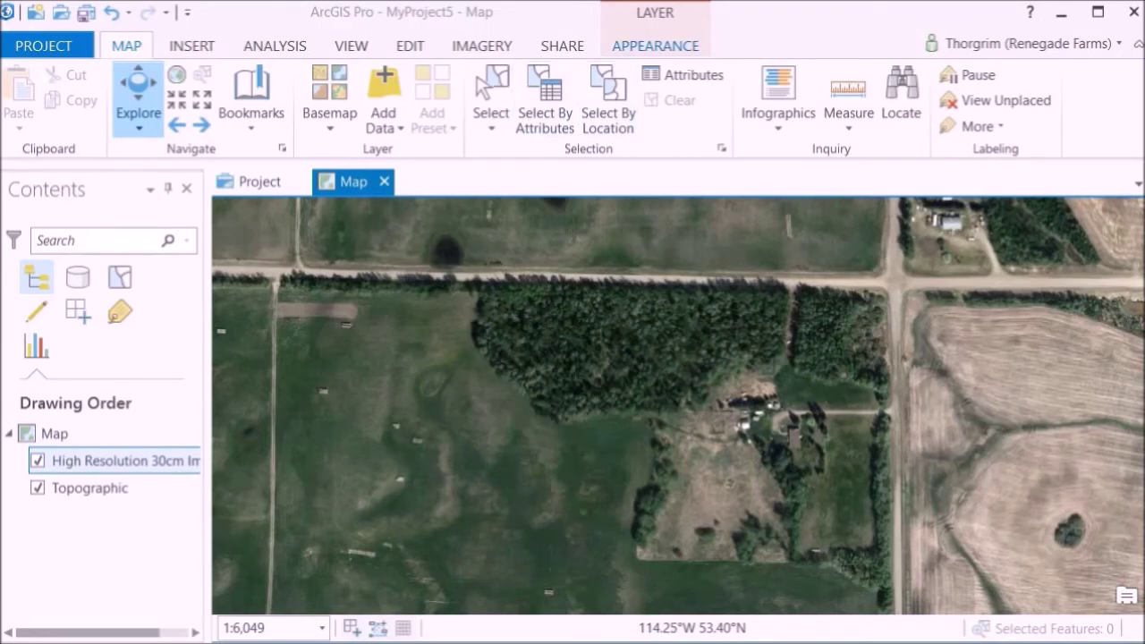
# Set the High Resolution 30cm Imagery layer's transparency to 70%
pyautogui.click(631, 47)
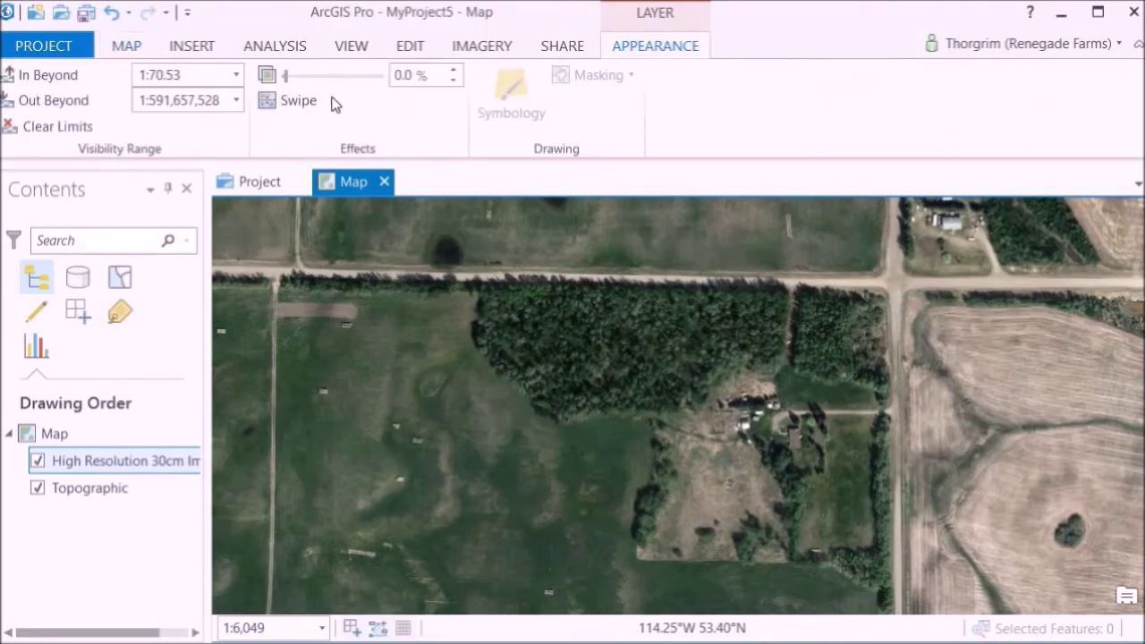
pyautogui.click(286, 77)
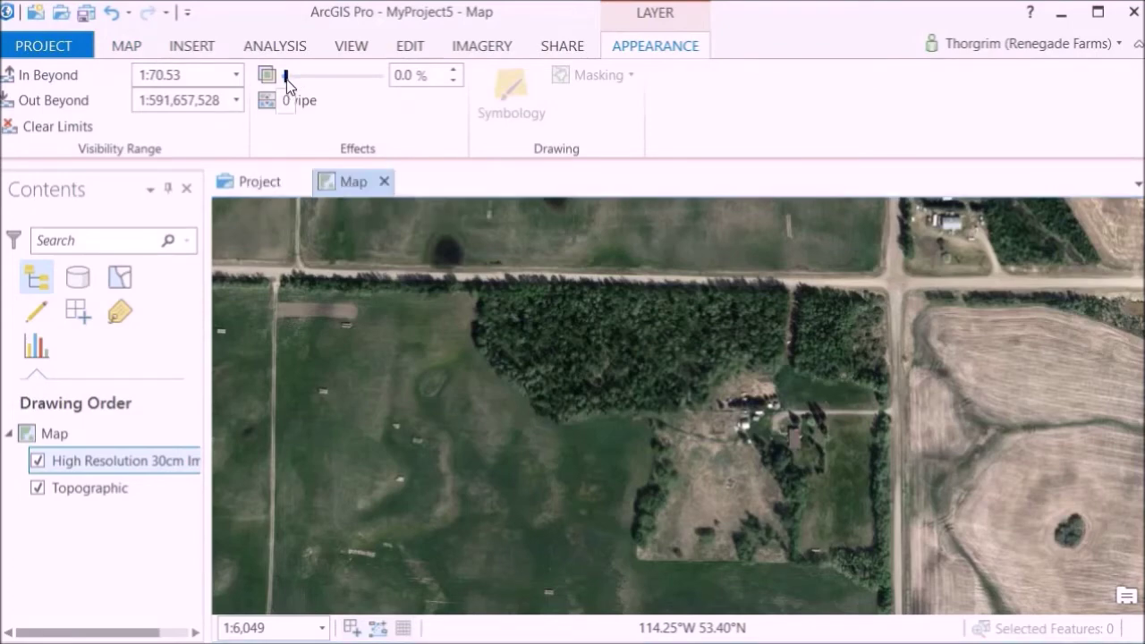
pyautogui.moveTo(286, 79); pyautogui.dragTo(340, 78)
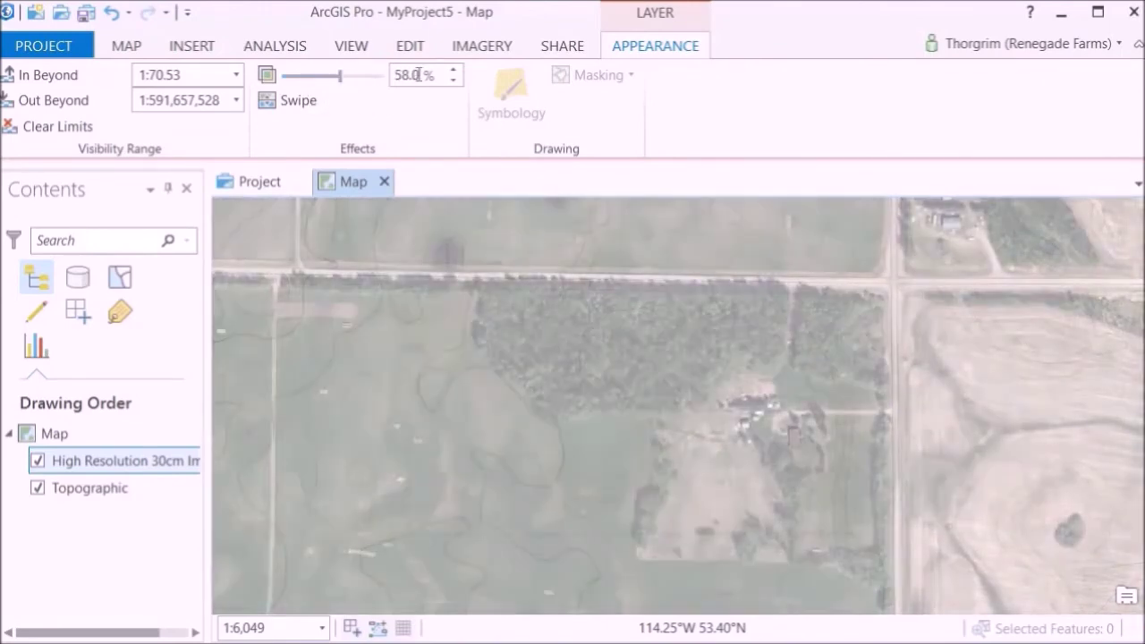
pyautogui.moveTo(420, 75); pyautogui.dragTo(381, 81)
pyautogui.write('70')
pyautogui.press('Return')
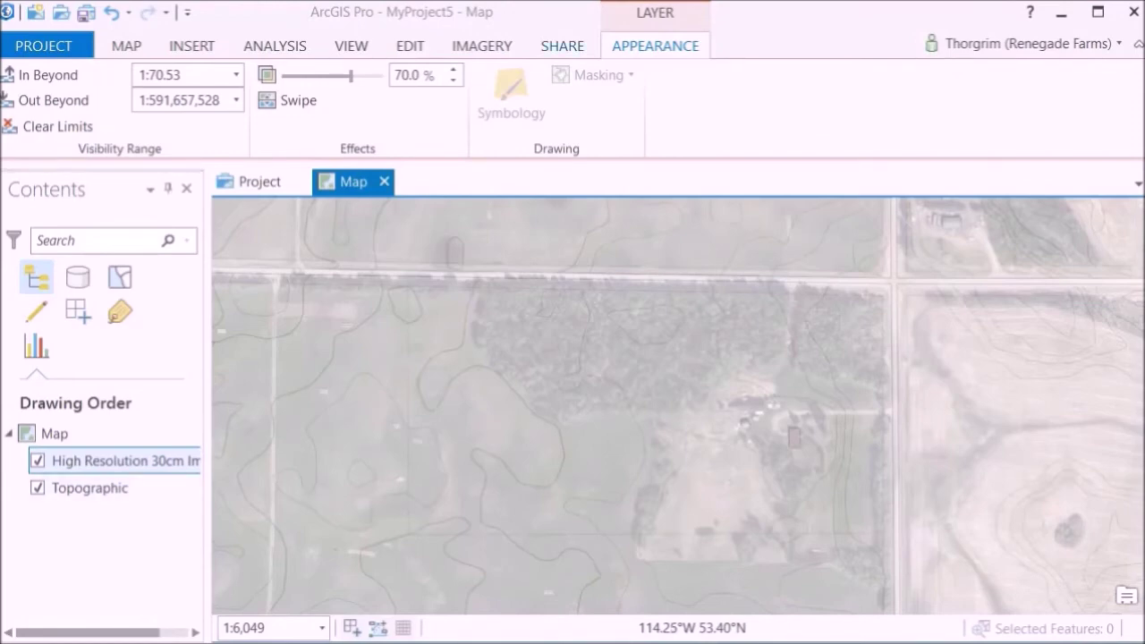
pyautogui.click(562, 46)
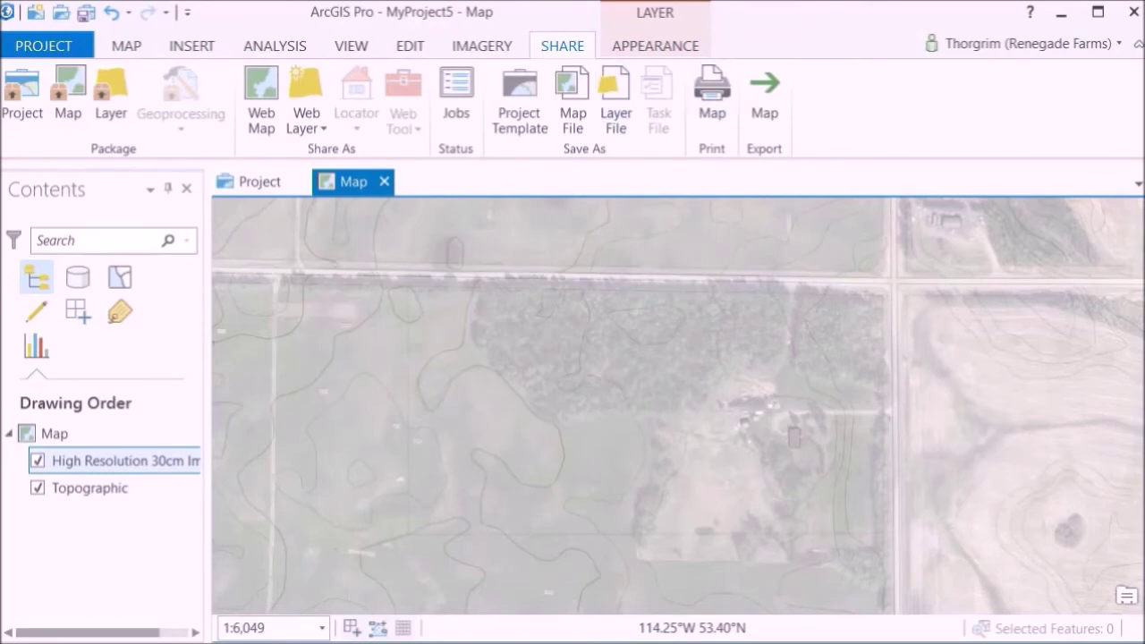
pyautogui.click(765, 94)
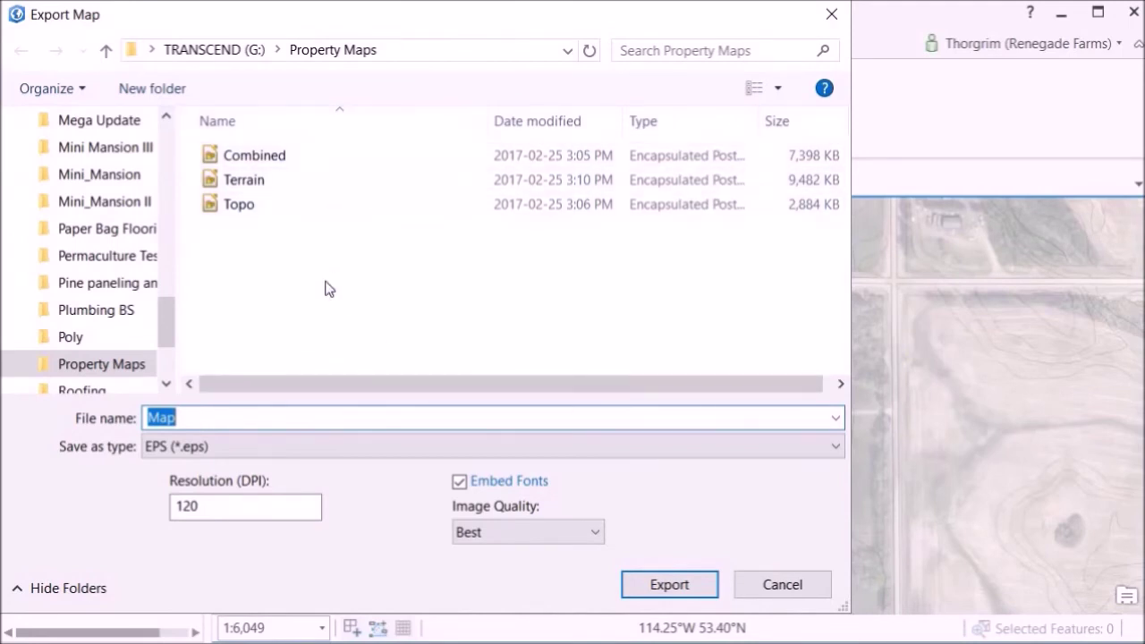
pyautogui.click(832, 453)
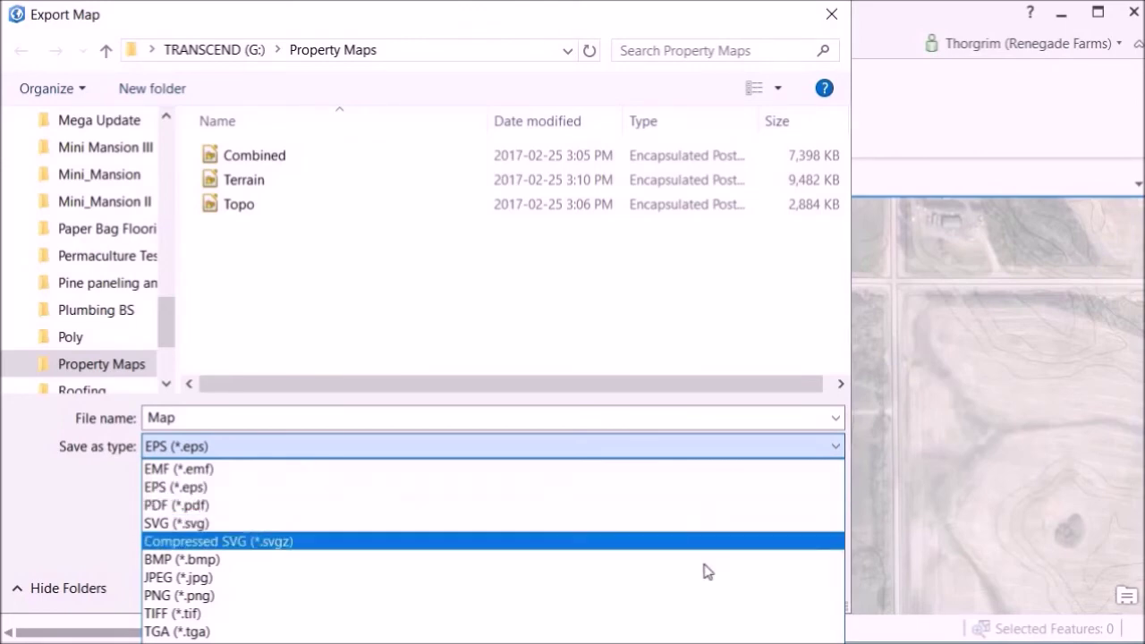
pyautogui.click(836, 425)
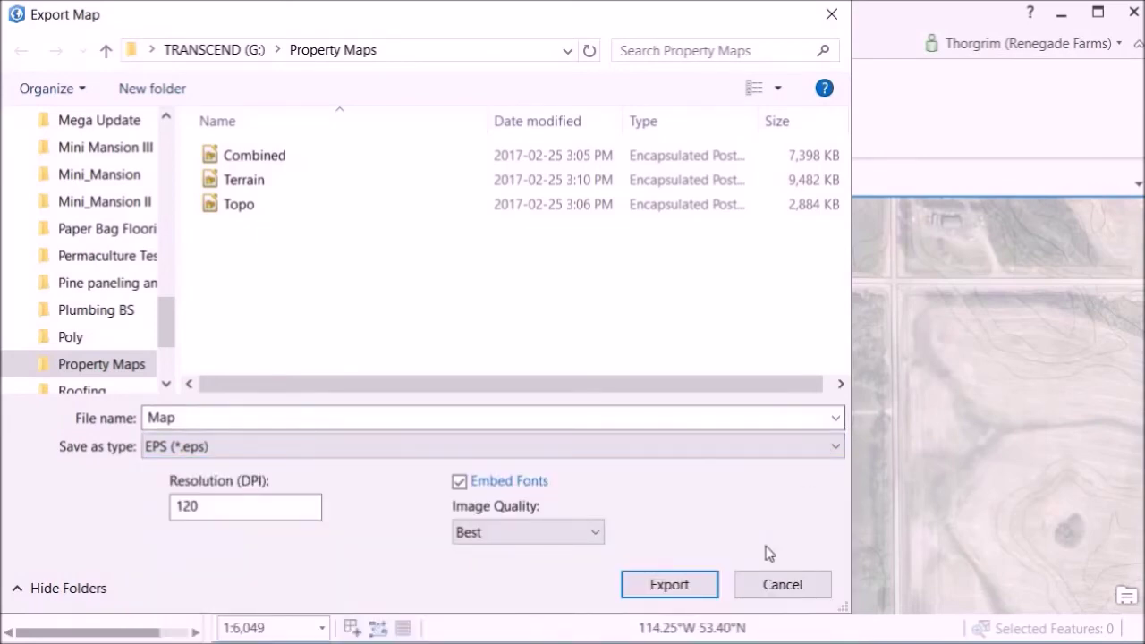
pyautogui.click(765, 594)
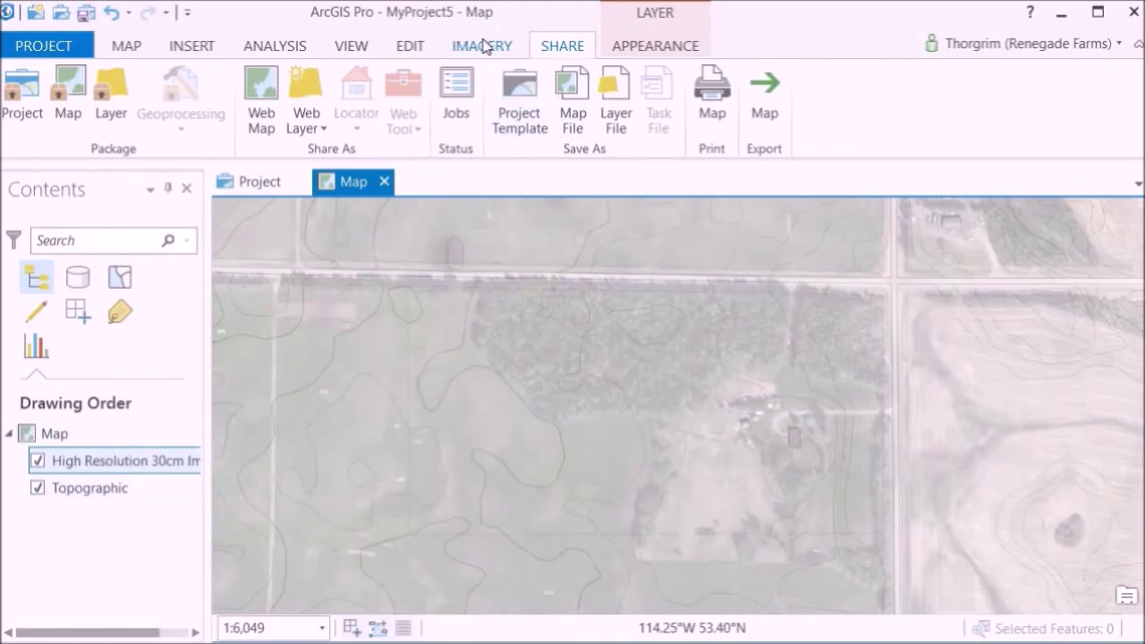
# Reset the imagery layer to 0% transparency, then fade it to 88% over the topographic basemap
pyautogui.click(615, 46)
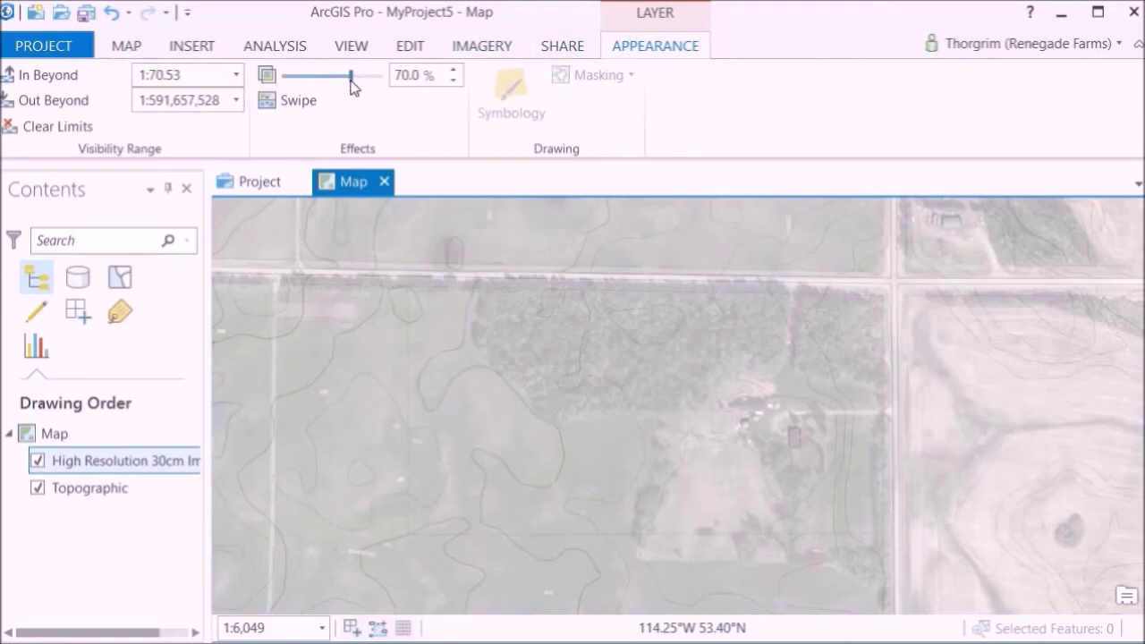
pyautogui.moveTo(351, 82); pyautogui.dragTo(281, 83)
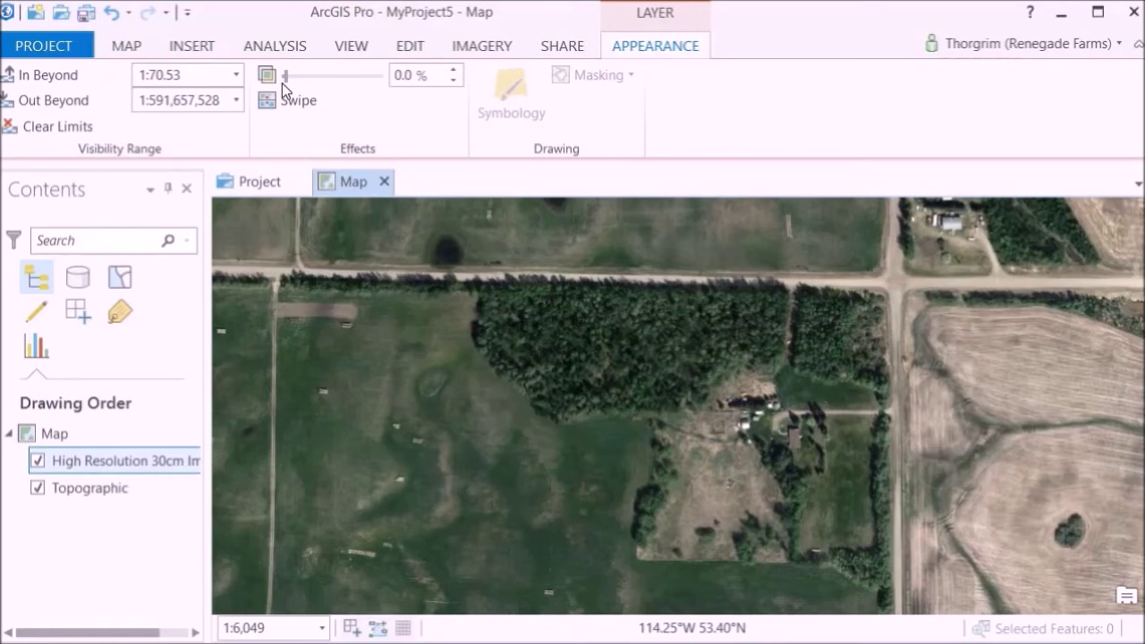
pyautogui.moveTo(288, 85); pyautogui.dragTo(392, 62)
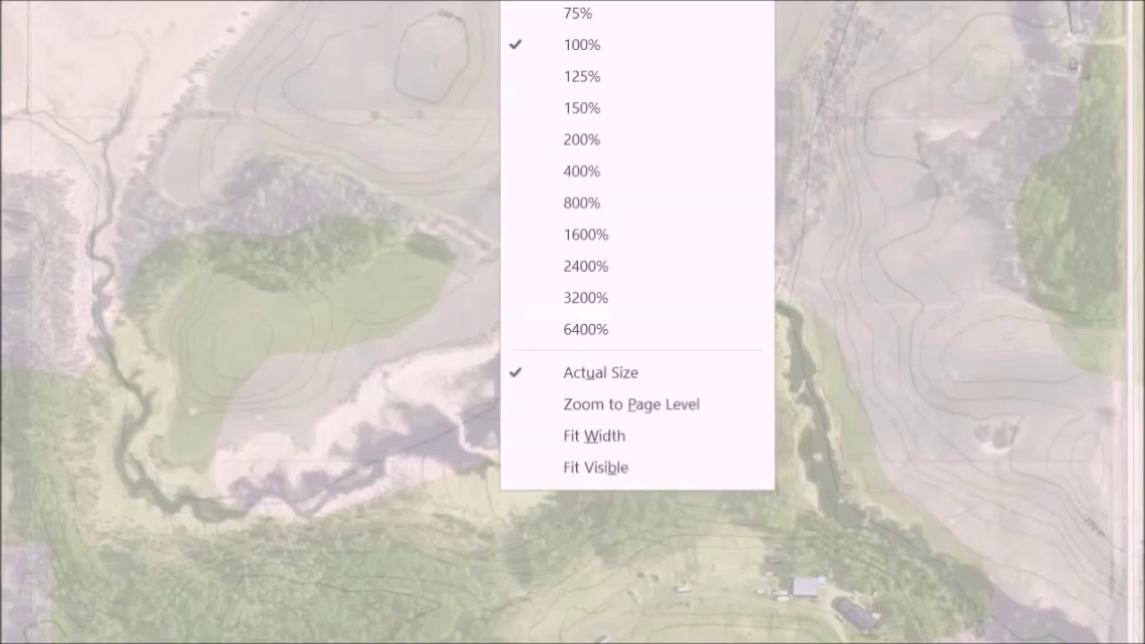
# Zoom the property map PDF to 200% and pan to the area east of the 770 m hill
pyautogui.click(588, 136)
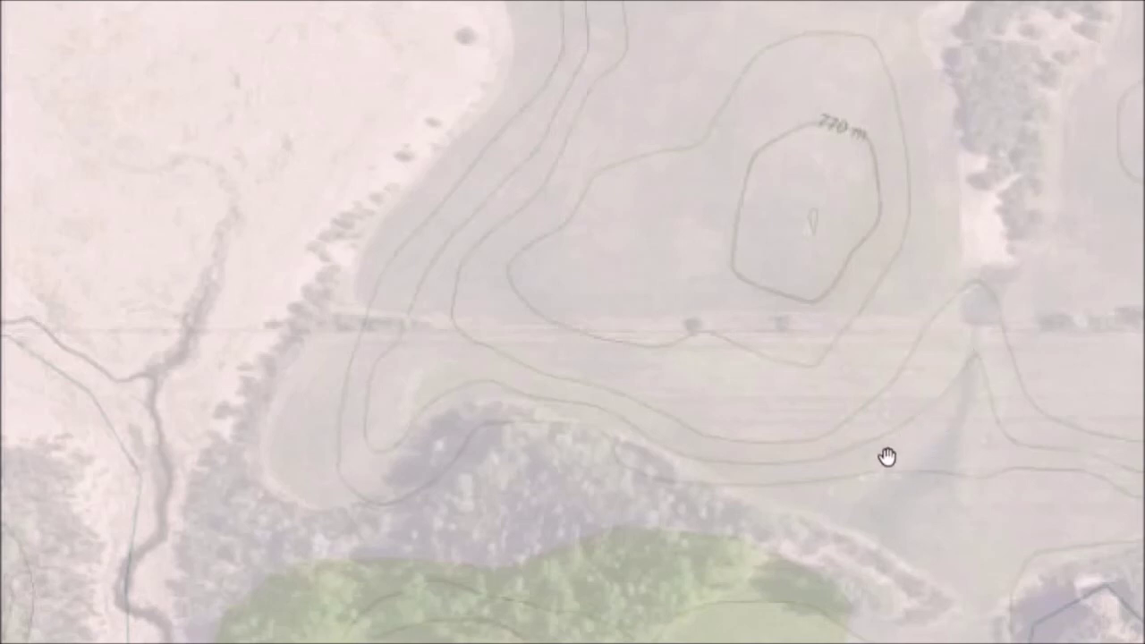
pyautogui.moveTo(887, 468); pyautogui.dragTo(263, 248)
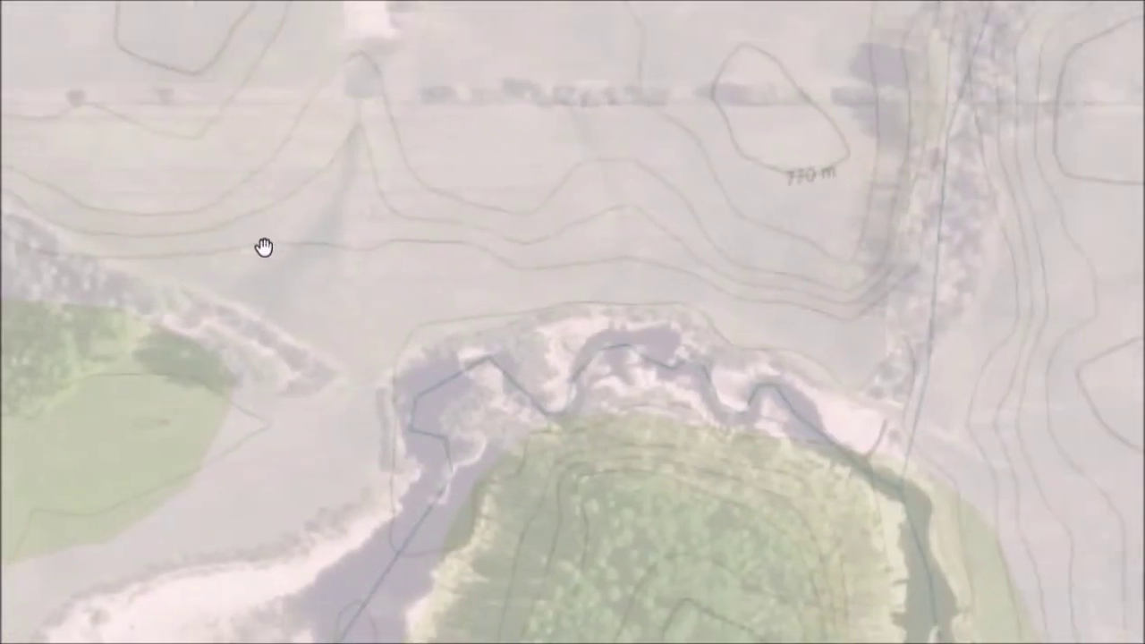
pyautogui.moveTo(907, 274); pyautogui.dragTo(383, 237)
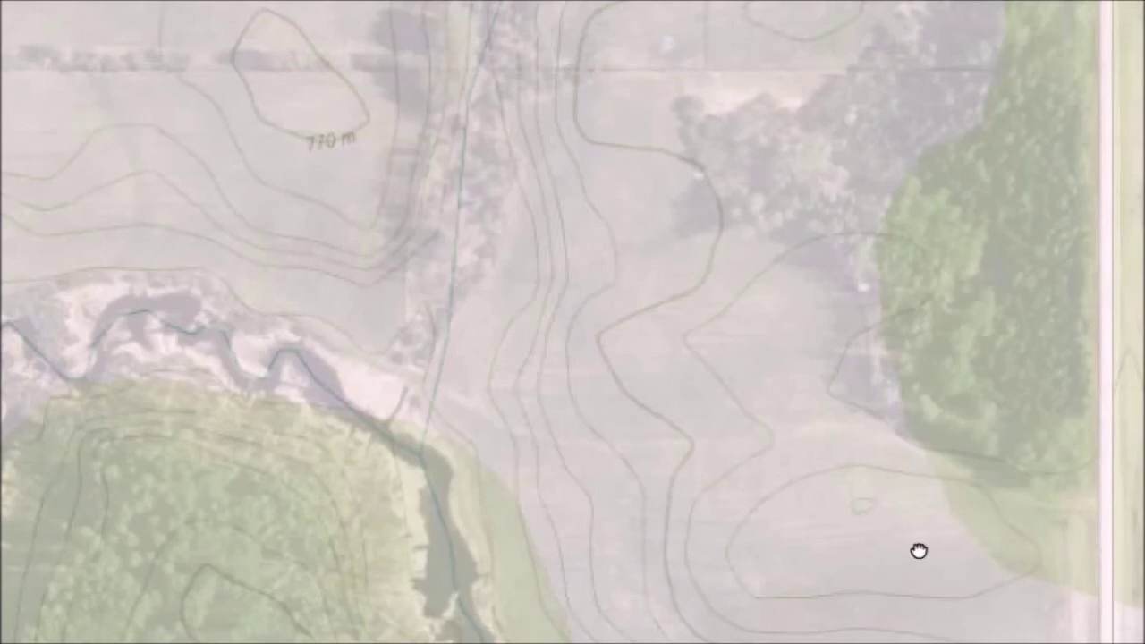
pyautogui.moveTo(918, 550); pyautogui.dragTo(877, 327)
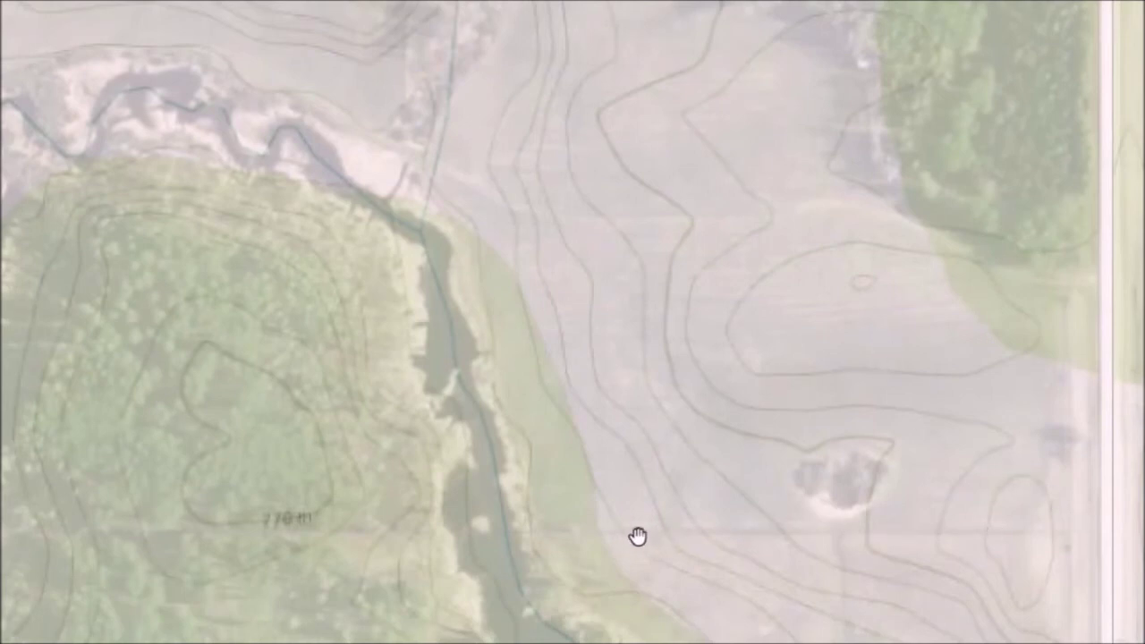
pyautogui.moveTo(938, 277); pyautogui.dragTo(942, 373)
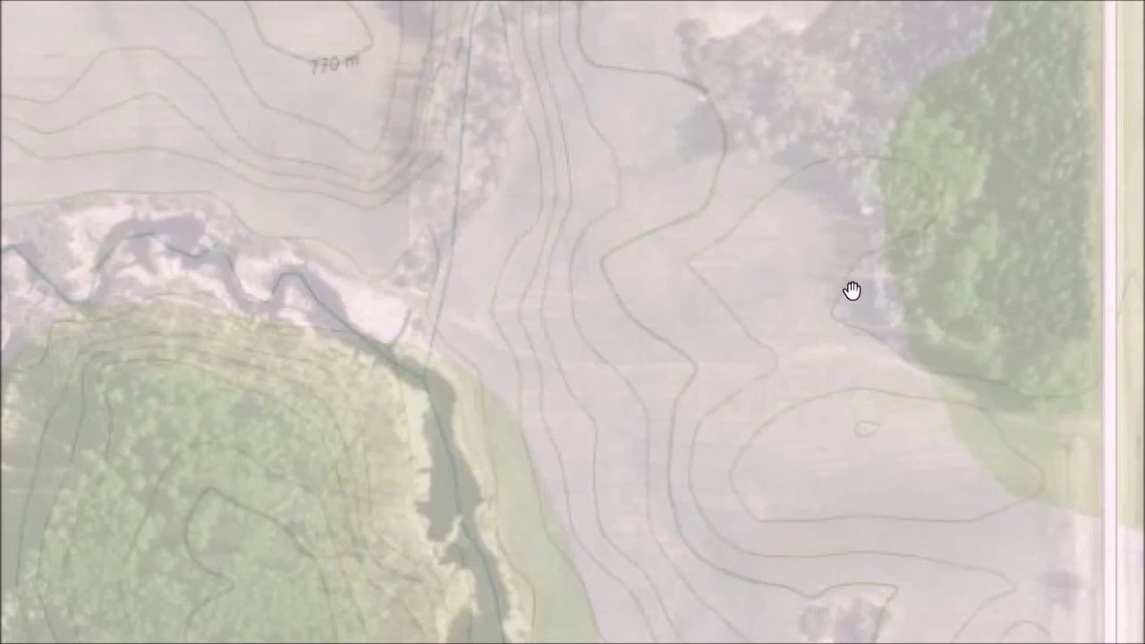
pyautogui.moveTo(324, 217); pyautogui.dragTo(669, 333)
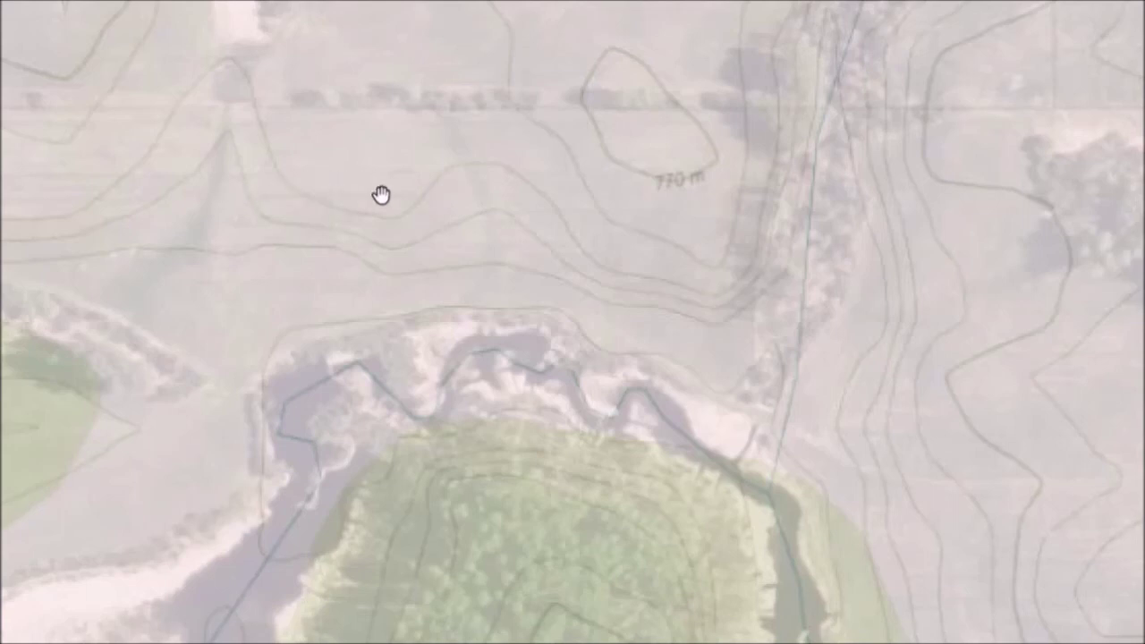
# Nudge the PDF map view slightly before leaving Acrobat
pyautogui.moveTo(885, 310); pyautogui.dragTo(618, 218)
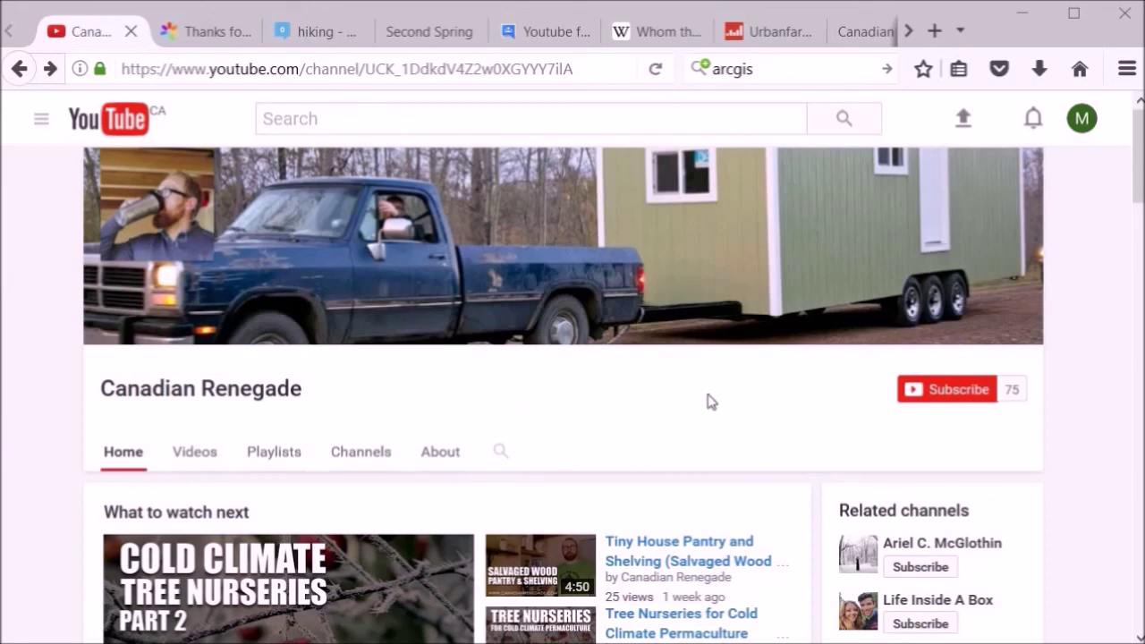
# Subscribe to the channel and open the account's Notifications settings from the bell menu
pyautogui.click(946, 397)
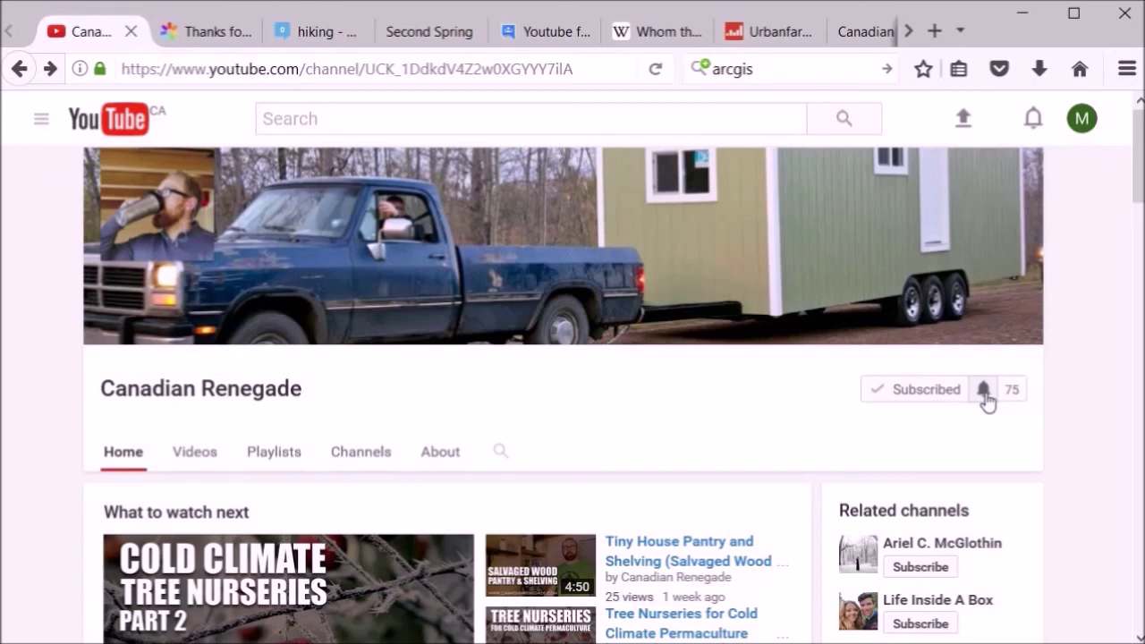
pyautogui.click(985, 392)
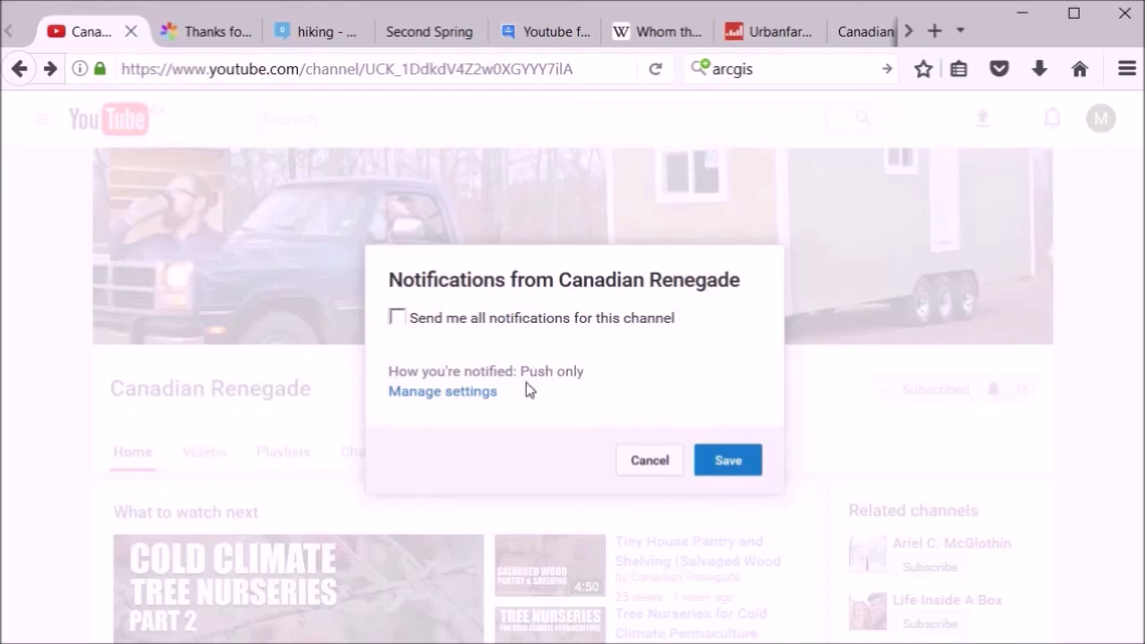
pyautogui.click(476, 395)
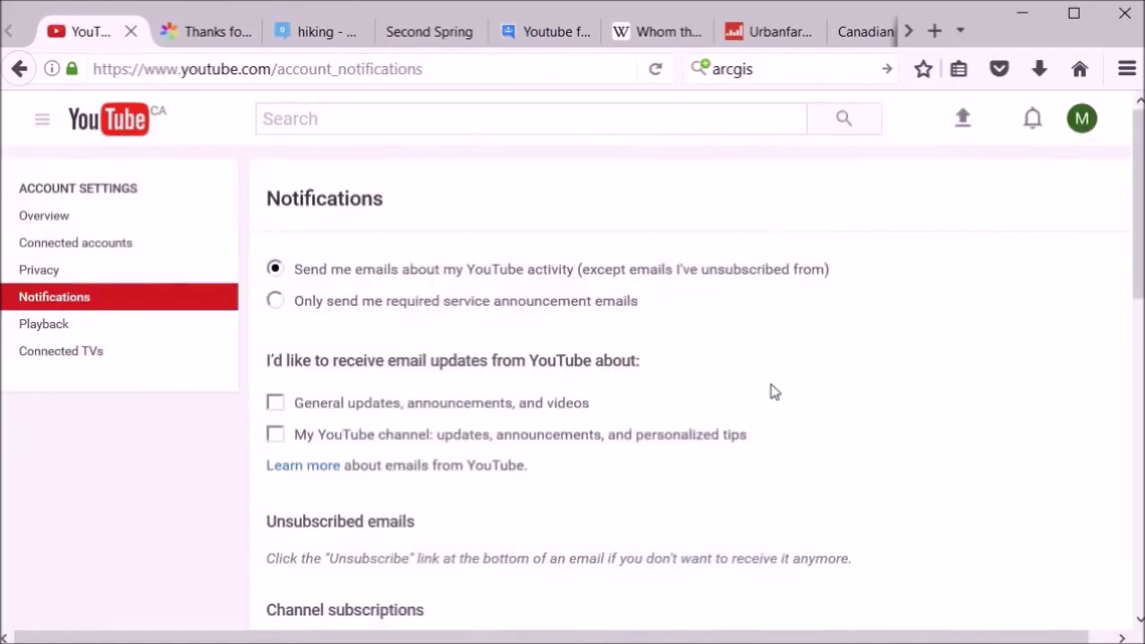
# Set Channel subscriptions delivery to Push and email, then return to the channel page
pyautogui.scroll(-3, 774, 391)
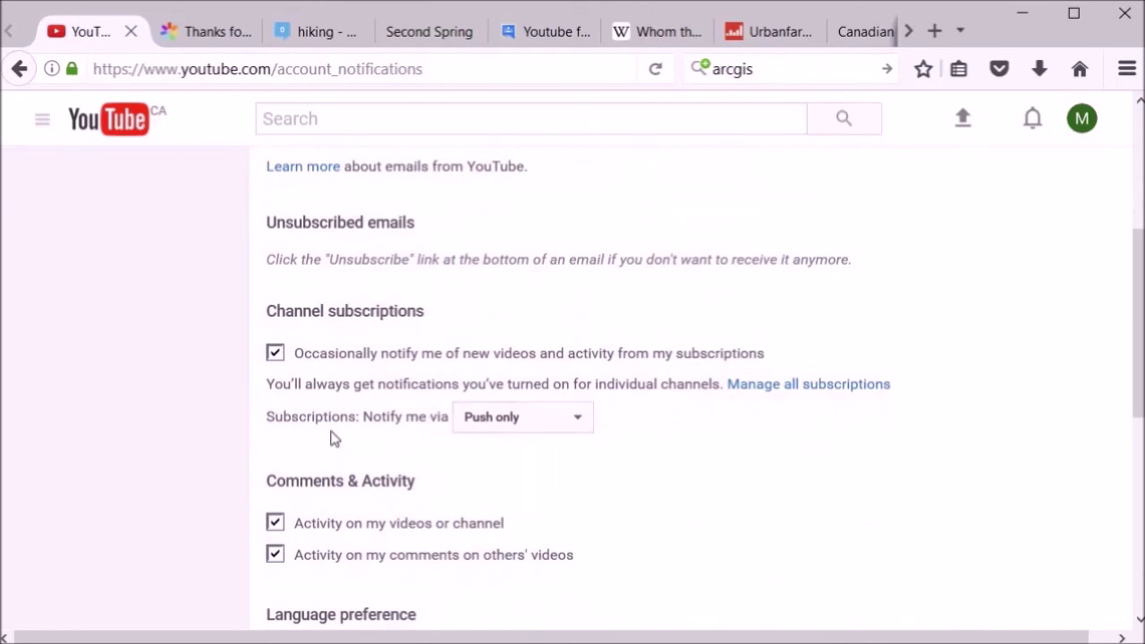
pyautogui.click(578, 424)
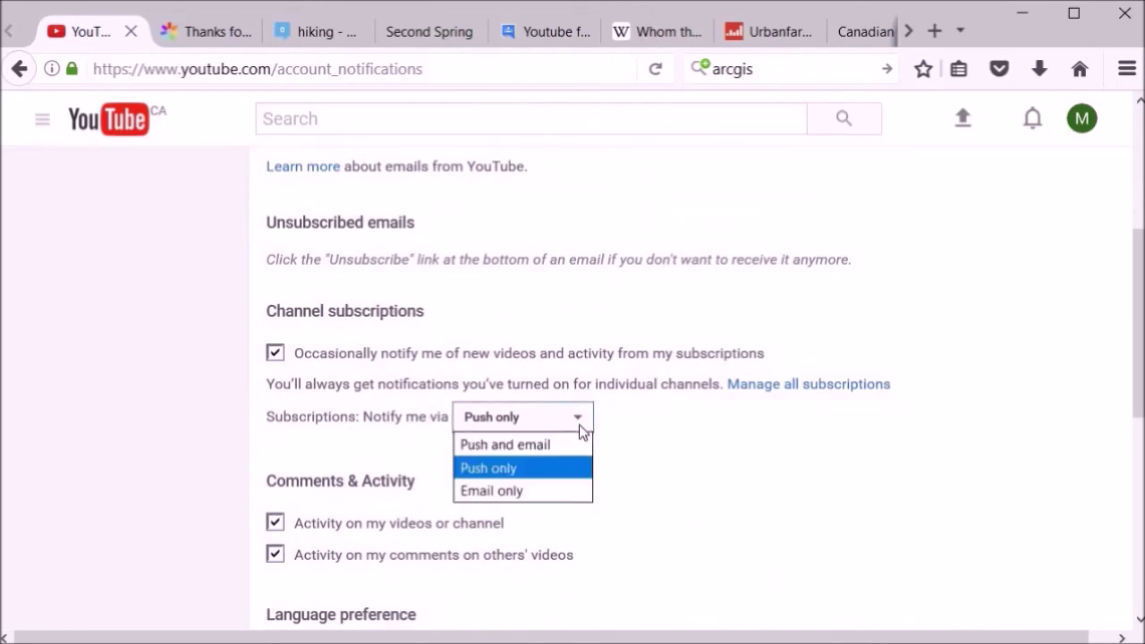
pyautogui.click(570, 450)
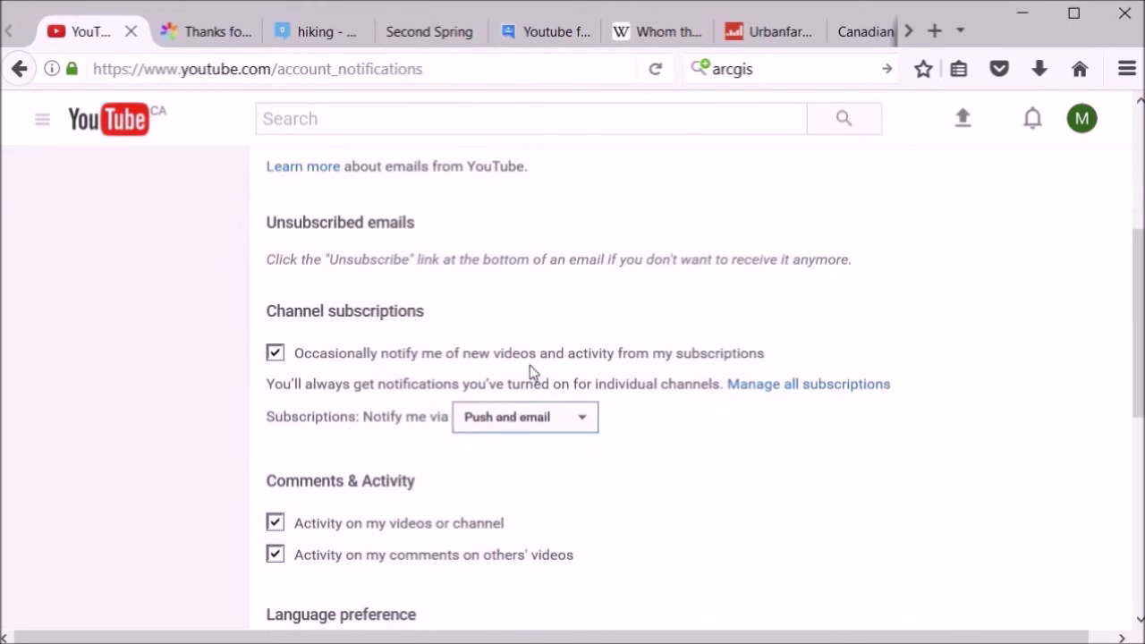
pyautogui.click(23, 68)
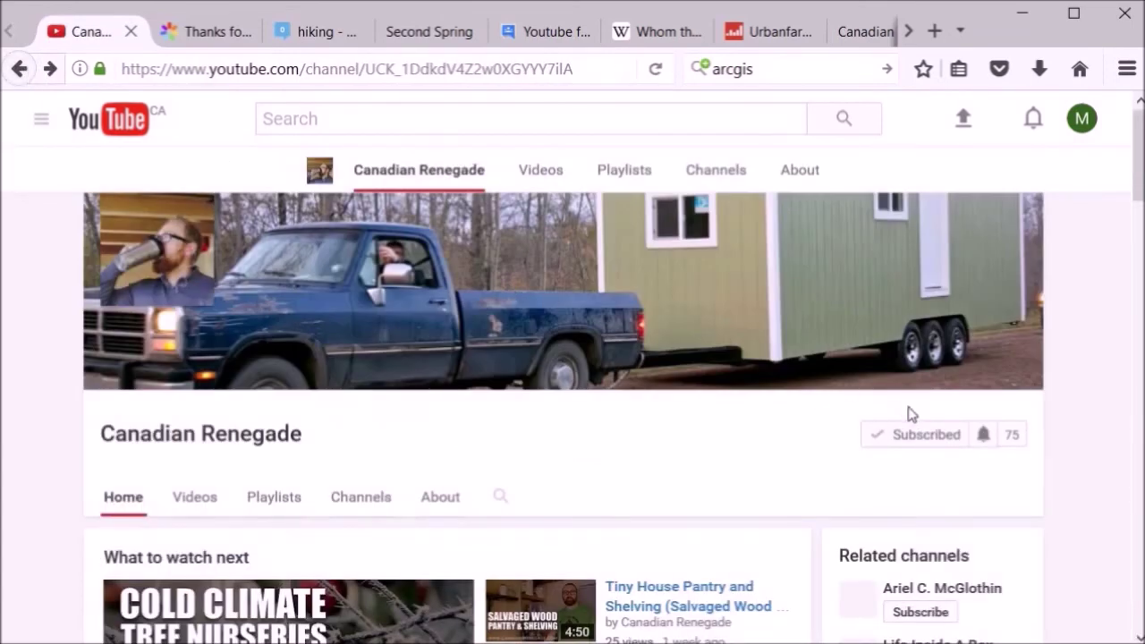
# Tick 'Send me all notifications for this channel' in the bell preferences and save
pyautogui.scroll(-1, 984, 442)
pyautogui.click(981, 407)
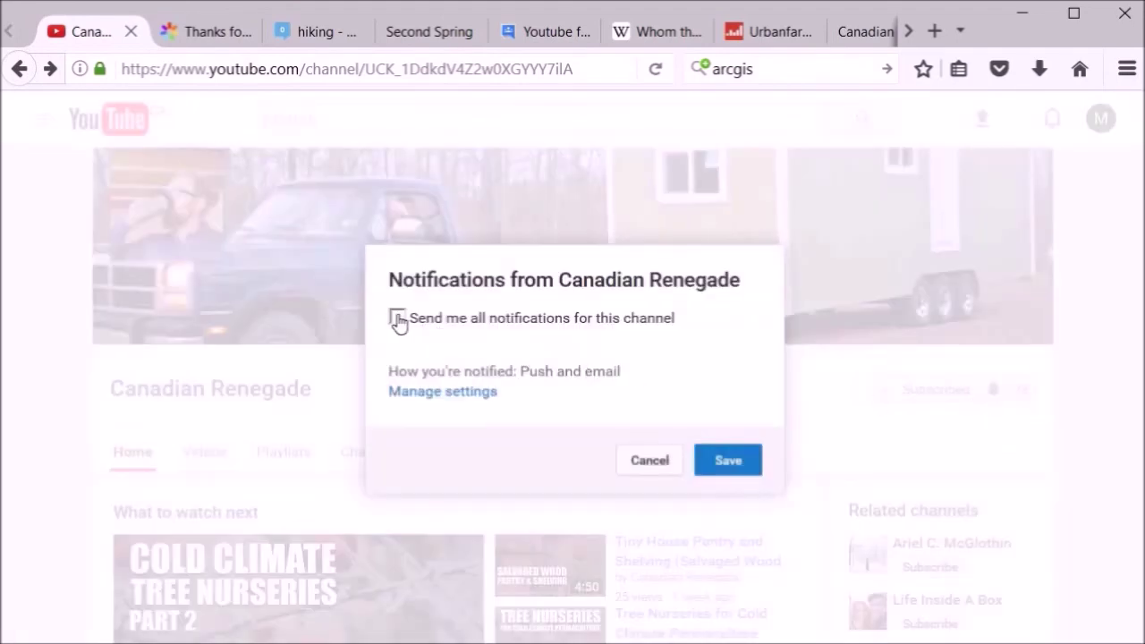
pyautogui.click(397, 319)
pyautogui.click(729, 461)
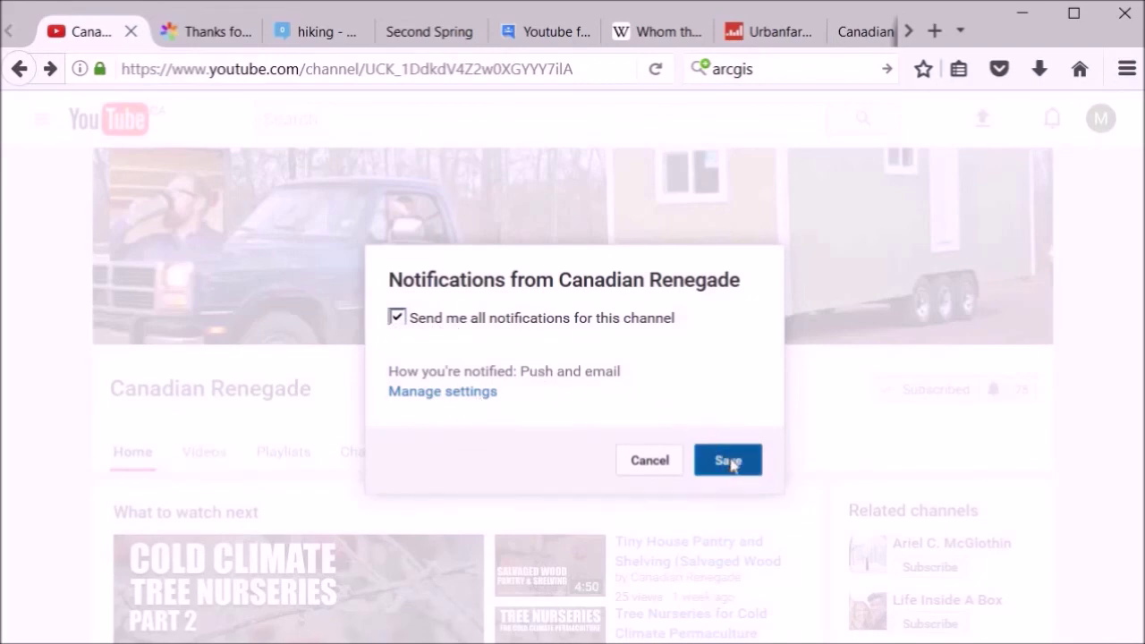